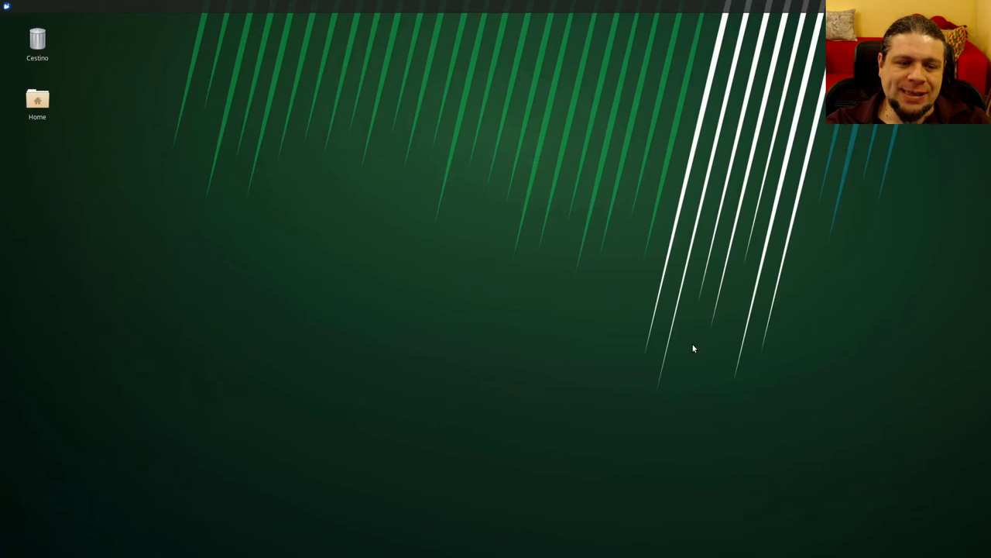
Step: Add the workspace switcher element (Selettore di spazi di lavoro) to the desktop panel and close the element list
right_click(684, 10)
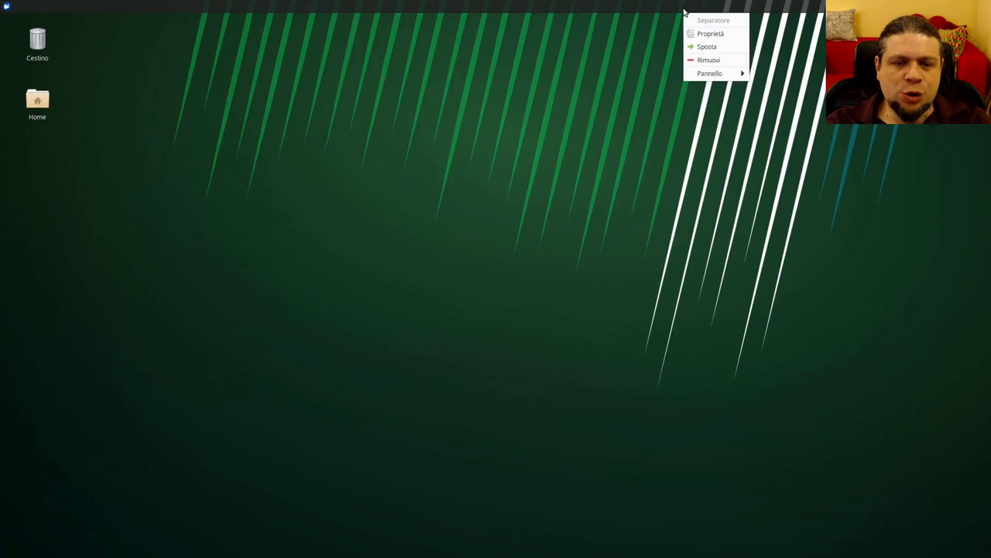
mouse_move(711, 73)
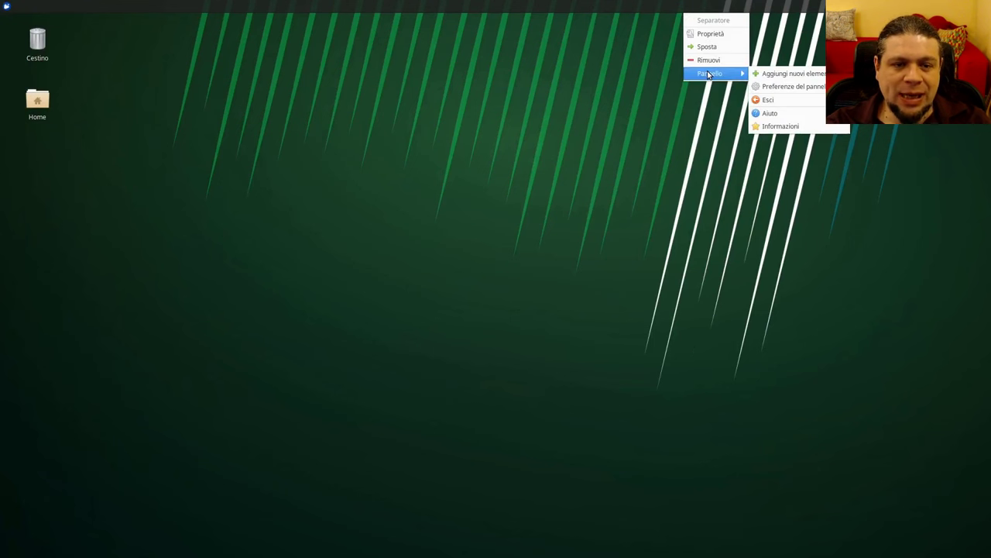
click(790, 73)
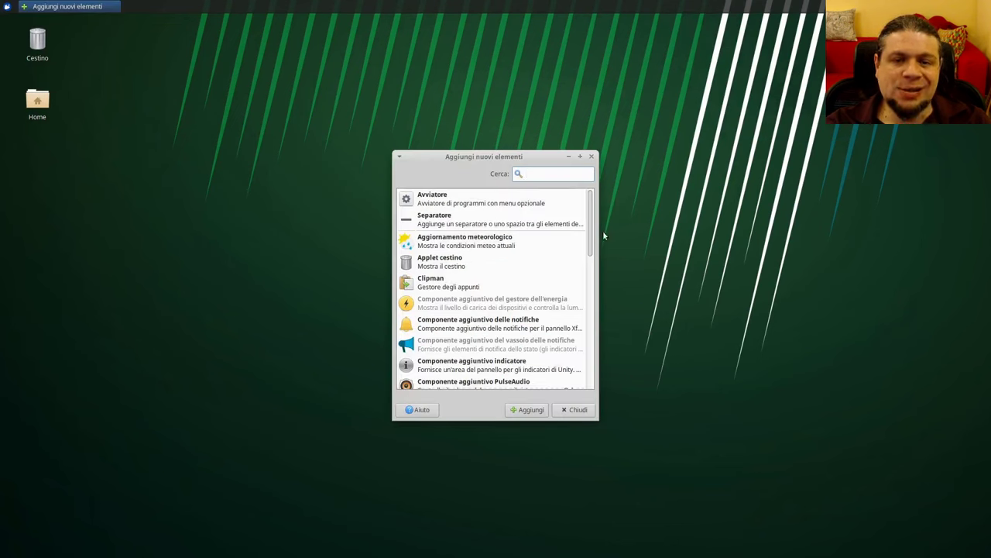
scroll(536, 316, down, 10)
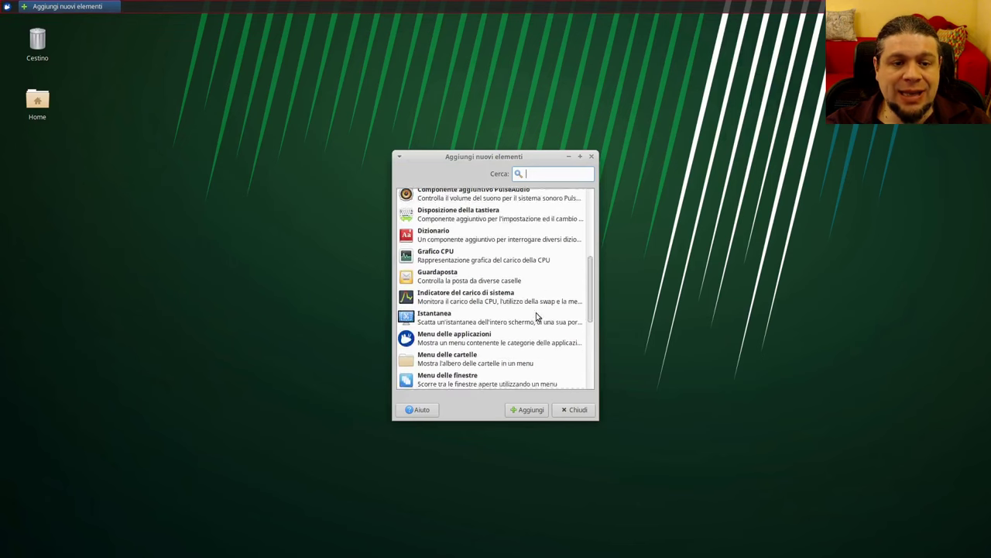
click(465, 380)
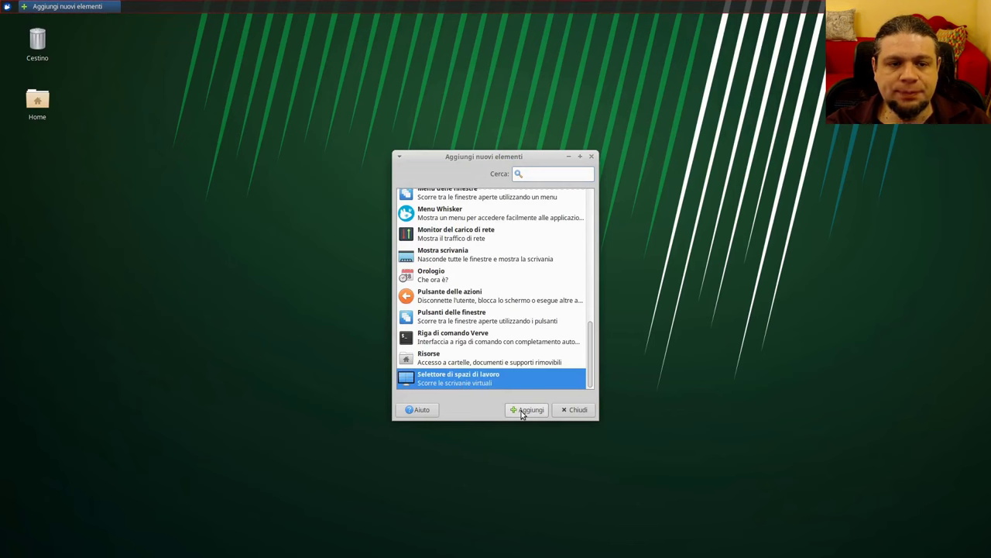
click(573, 410)
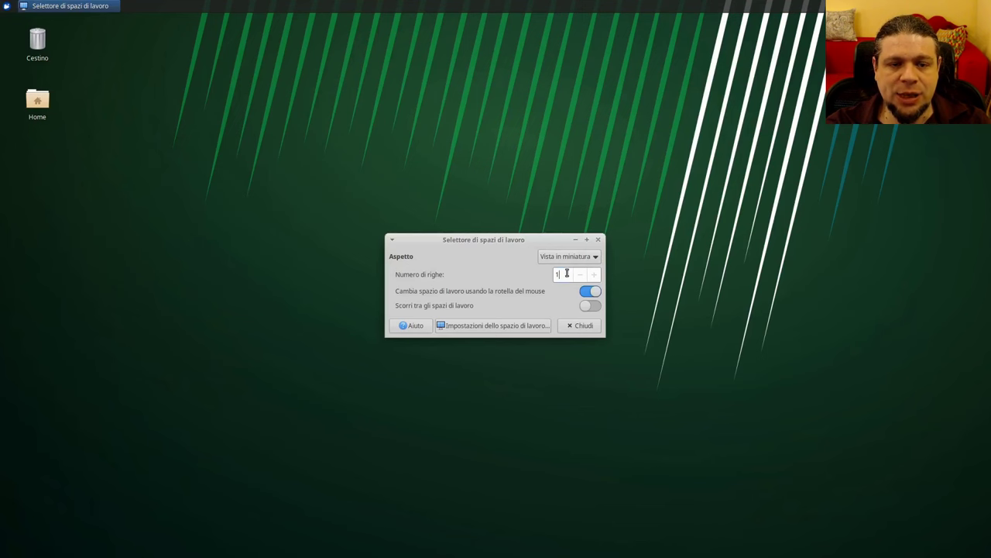
Step: Set the number of workspaces to 4 through the workspace switcher's settings
click(517, 326)
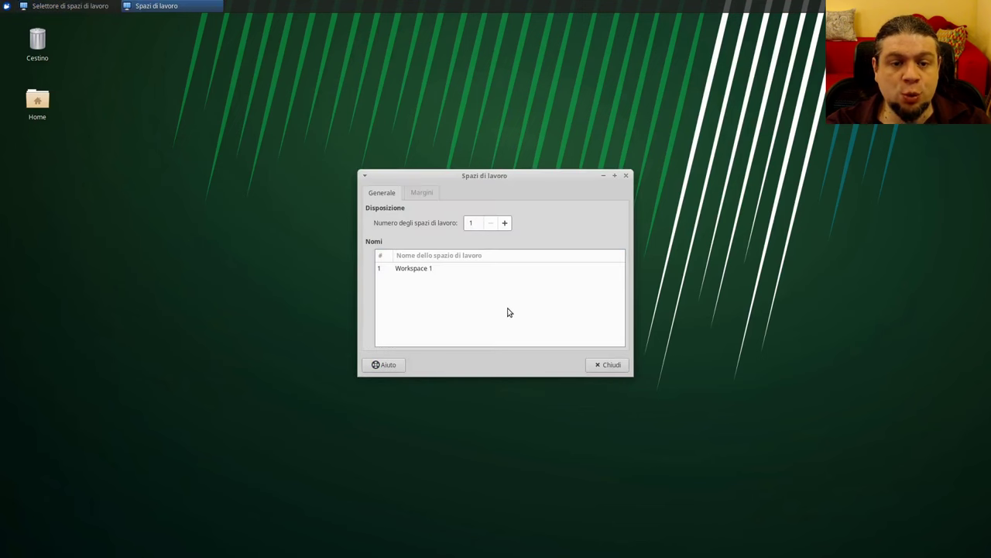
click(505, 224)
click(505, 223)
click(506, 223)
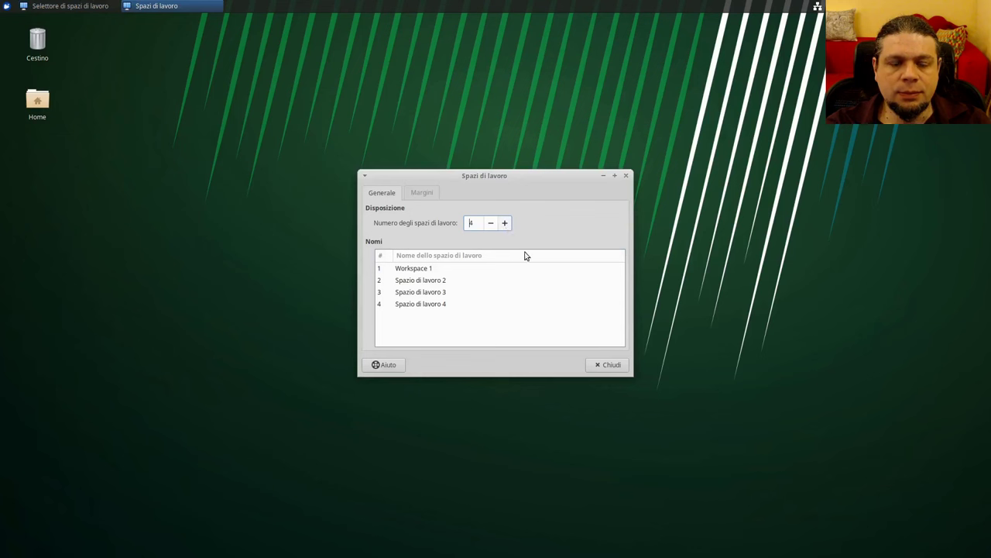
click(601, 364)
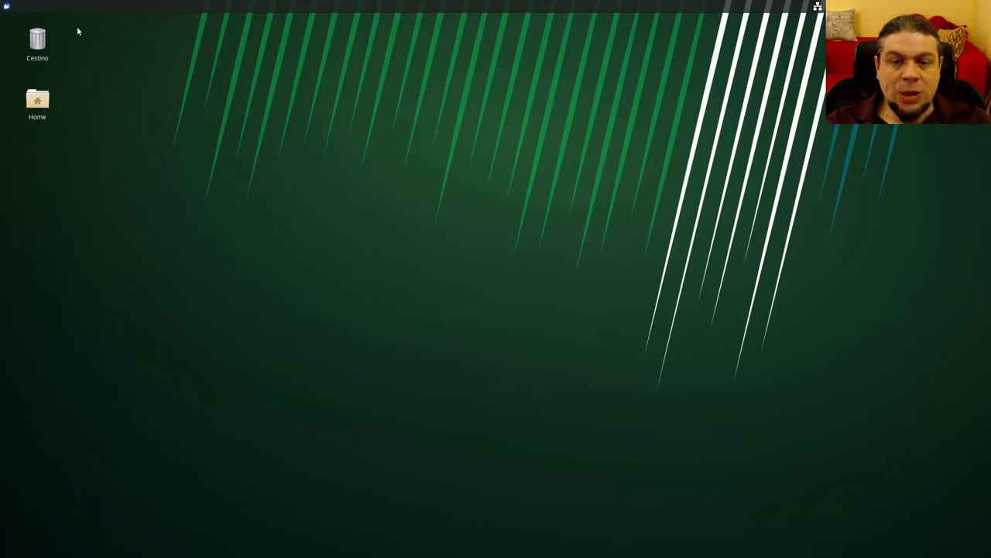
Step: Find and launch the Xfce terminal, and open a second tab in it
click(7, 8)
text(ter)
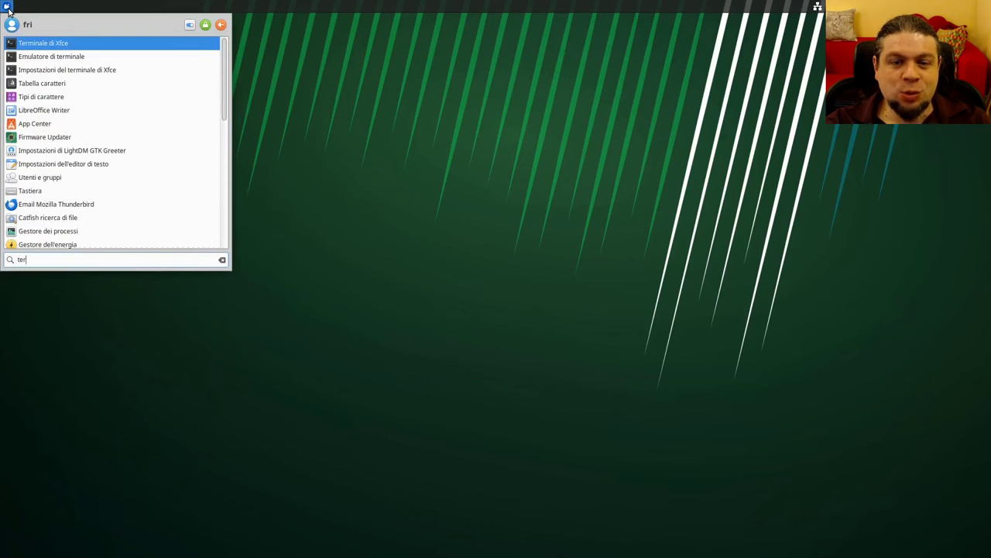
key(Return)
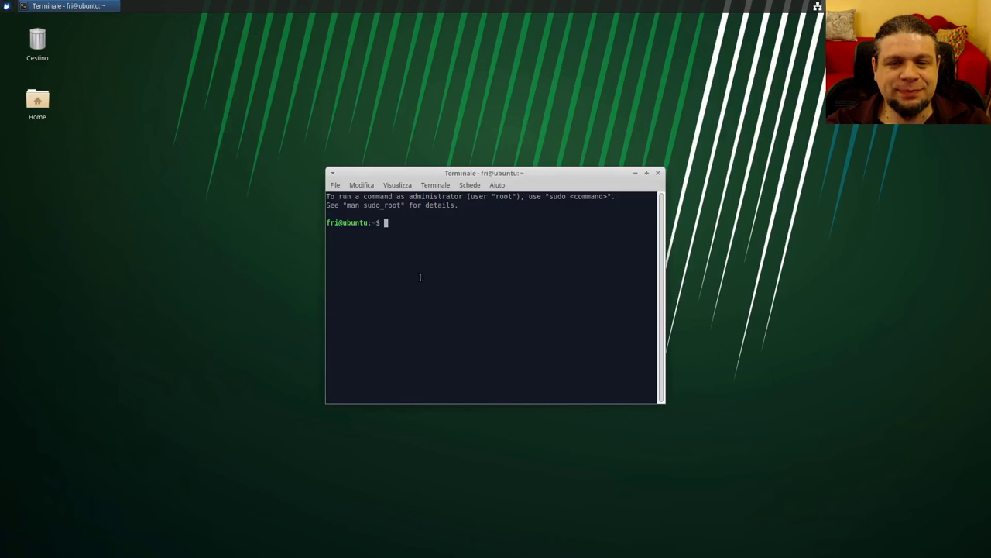
key(ctrl+shift+t)
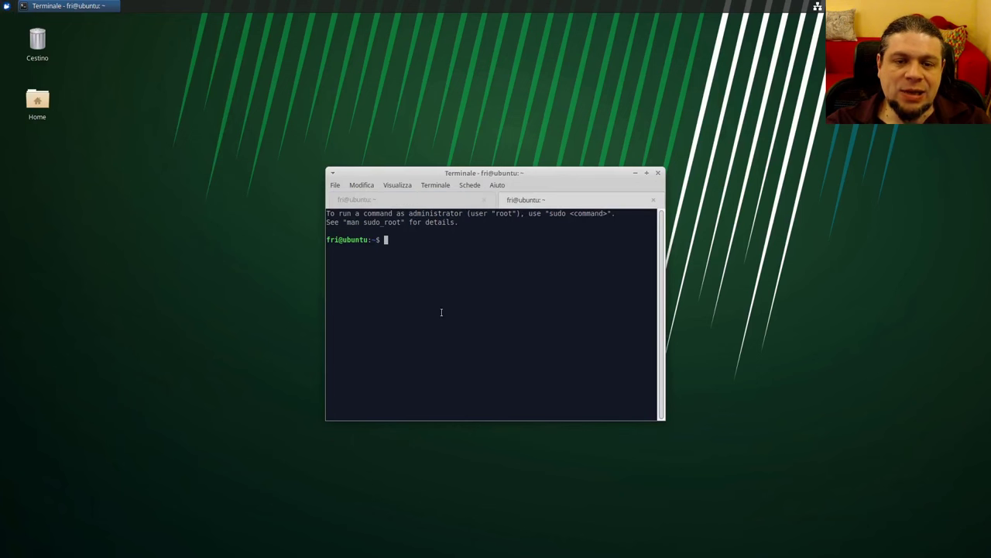
Step: Alternate between the first and second terminal tabs several times, and close both tabs
key(alt+1)
key(alt+2)
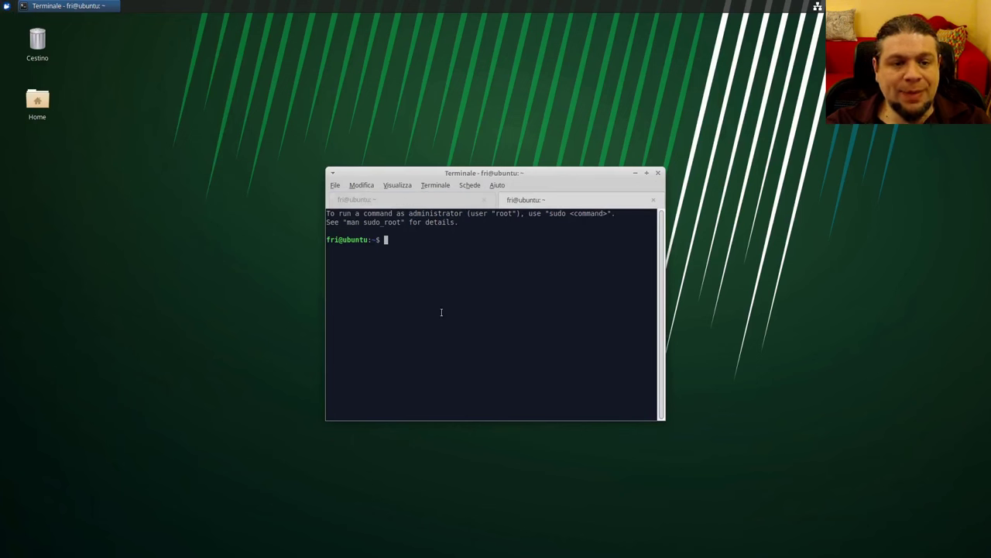
key(alt+1)
key(alt+2)
key(alt+1)
key(alt+2)
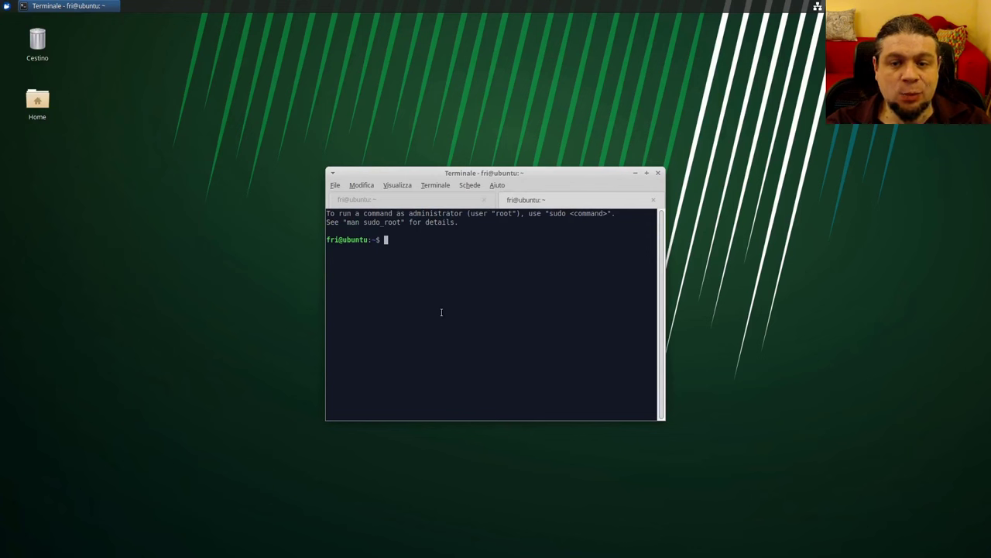
key(ctrl+shift+w)
key(ctrl+shift+w)
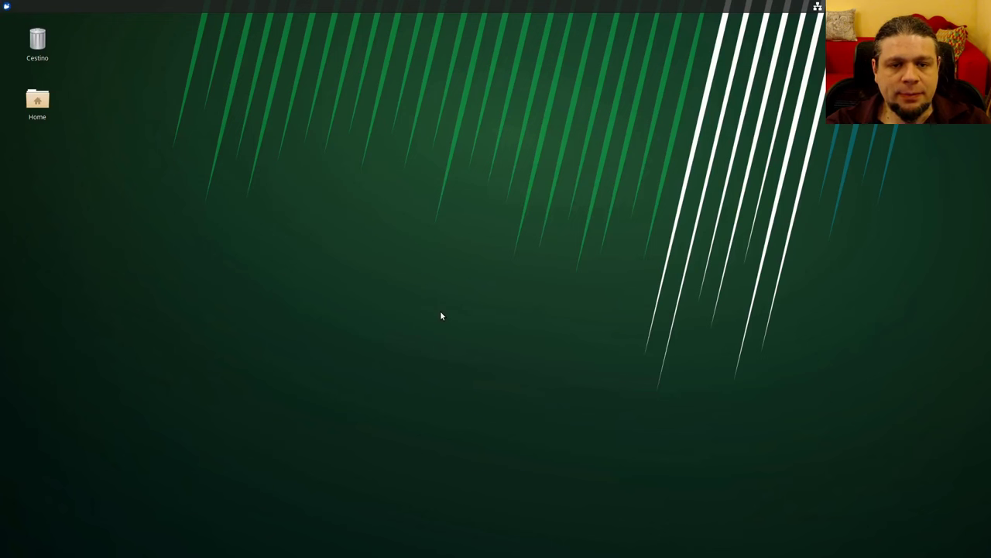
Step: Preview the Numix, Greybird-dark, Greybird, Contrasto elevato and Adwaita-dark styles, and apply the Adwaita style to the desktop
click(385, 293)
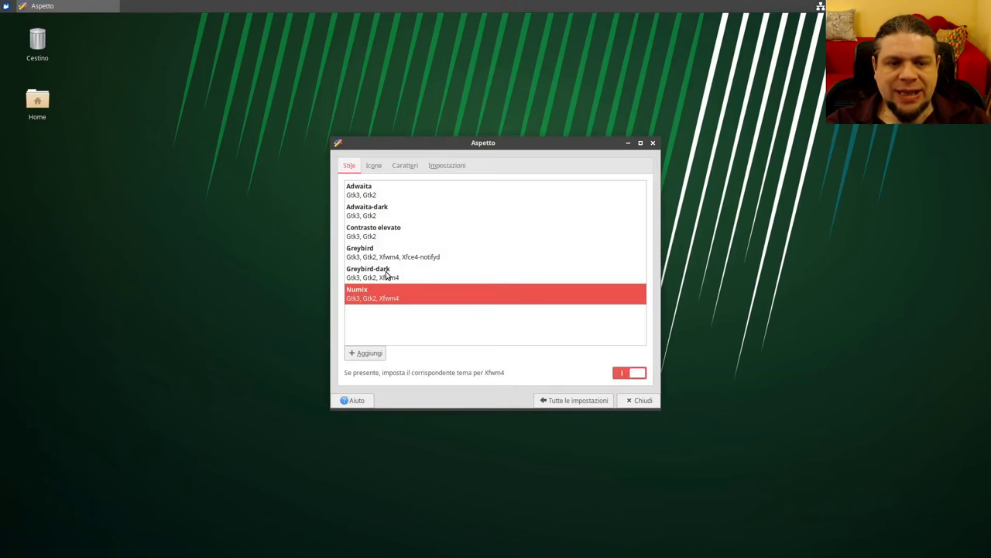
click(386, 272)
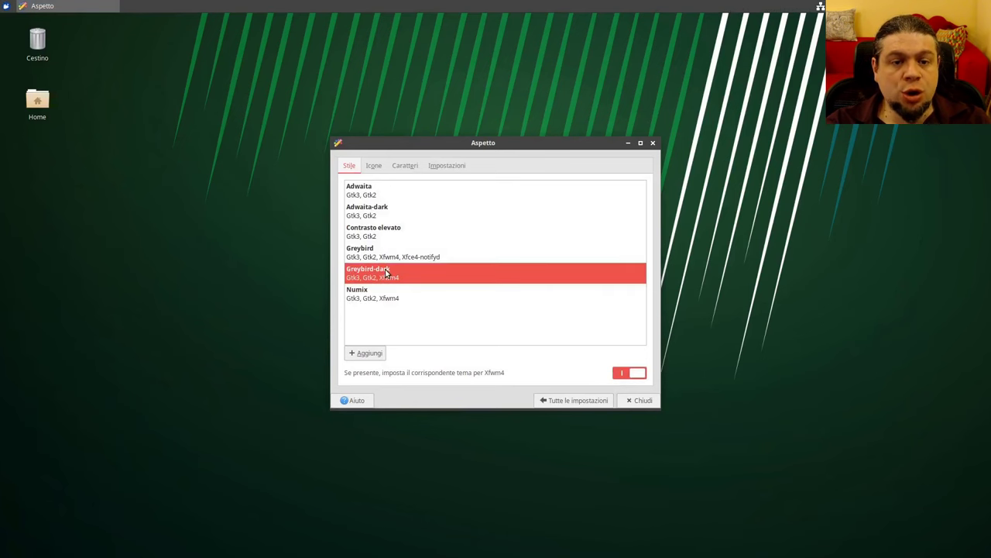
click(387, 250)
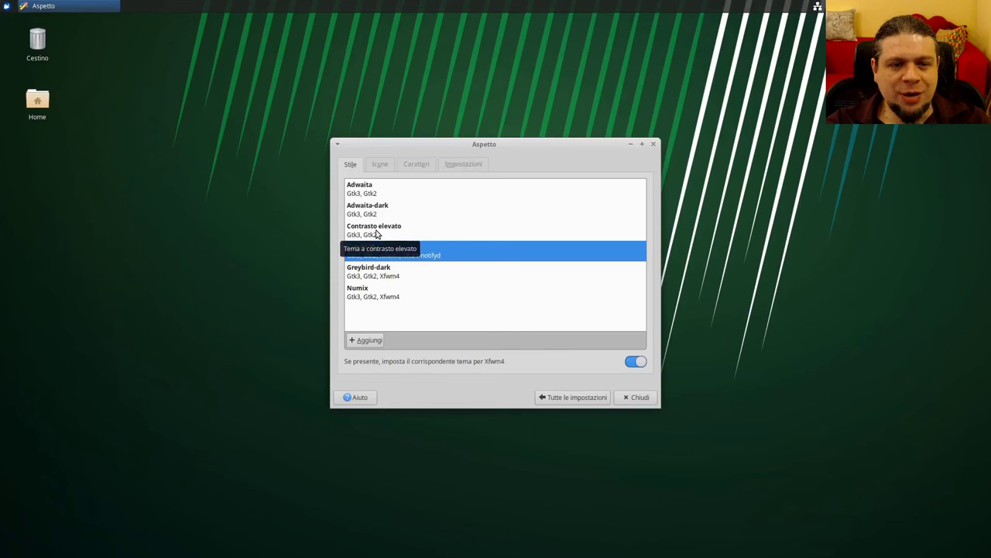
click(377, 232)
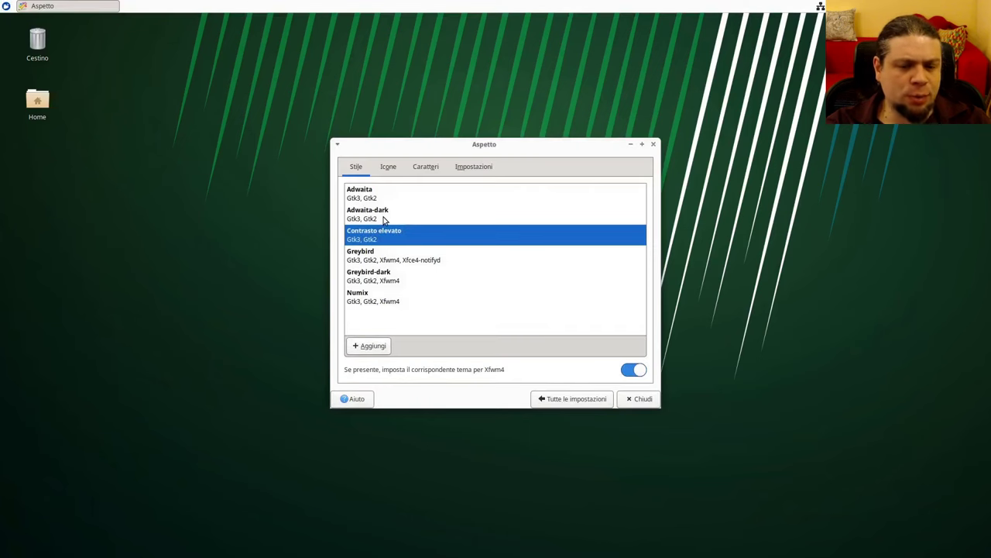
click(382, 220)
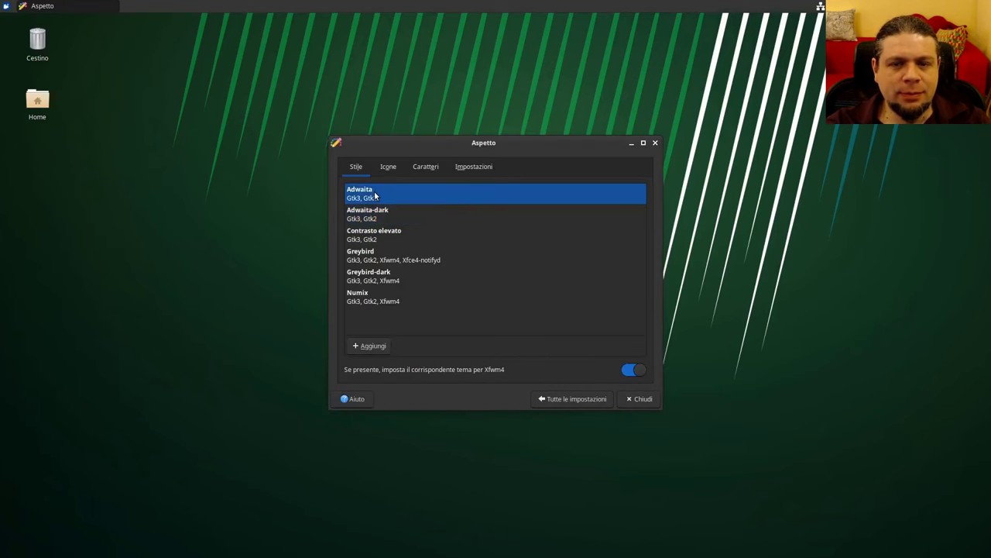
click(376, 195)
click(630, 397)
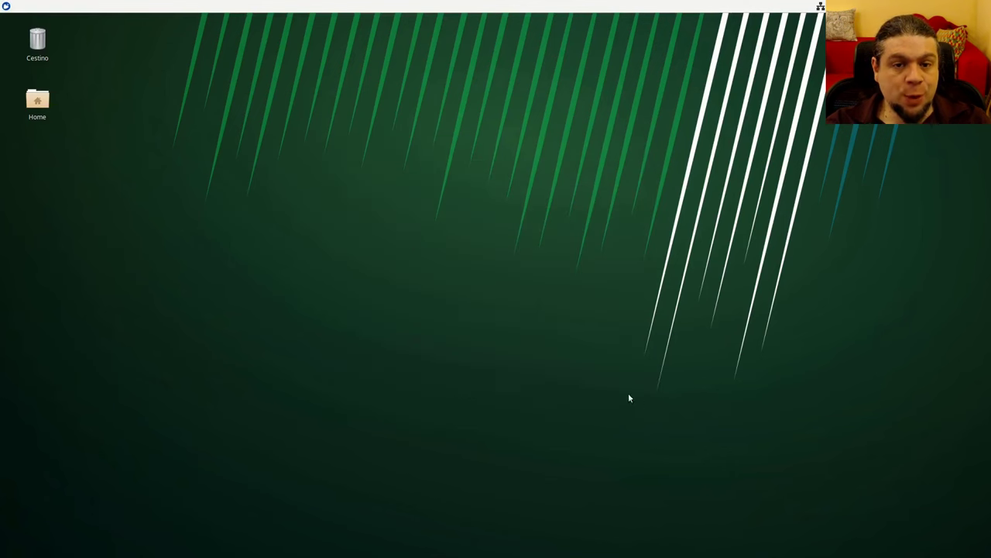
Step: Open the desktop settings (Impostazioni della scrivania)
right_click(411, 244)
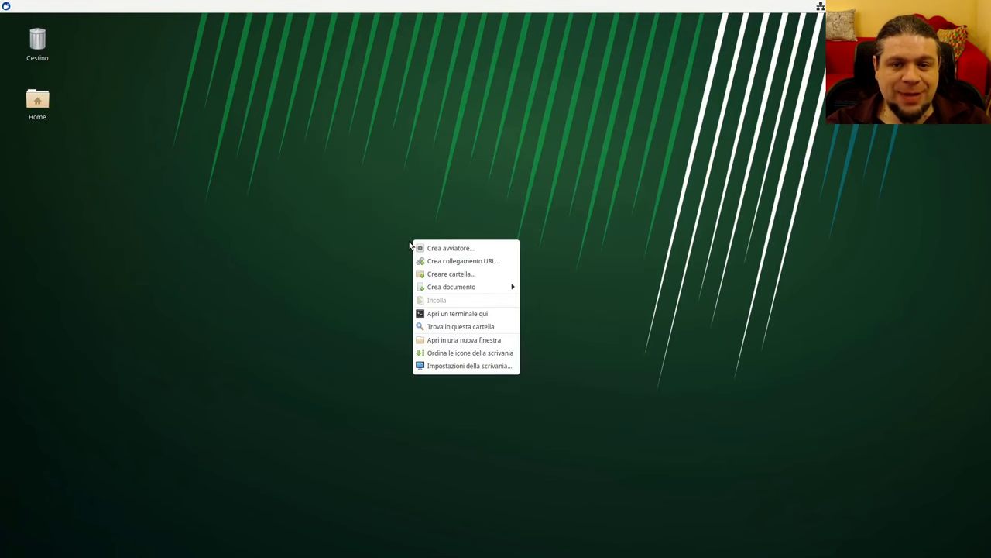
click(438, 369)
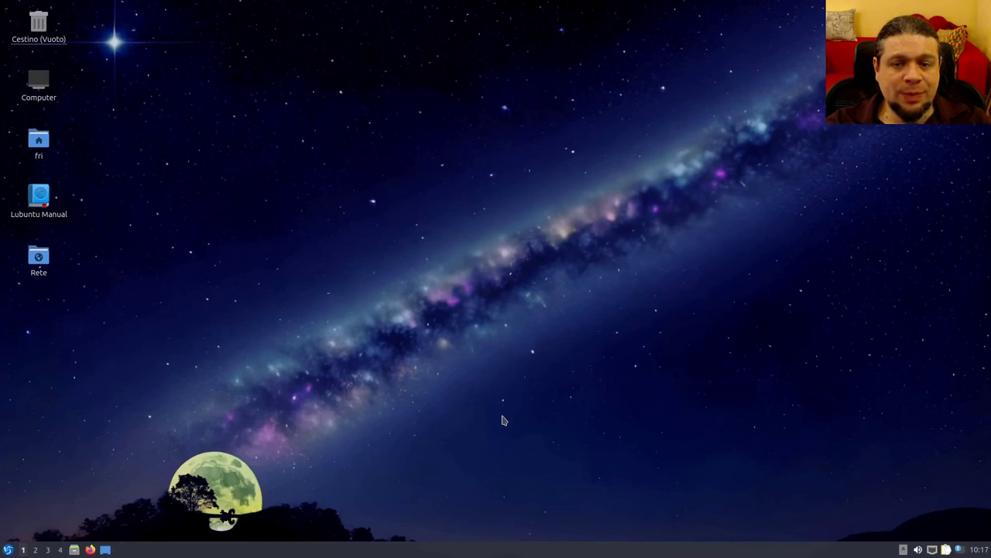
Step: Go through Lubuntu's virtual desktops 2 and 3, ending on desktop 4
click(35, 550)
click(46, 551)
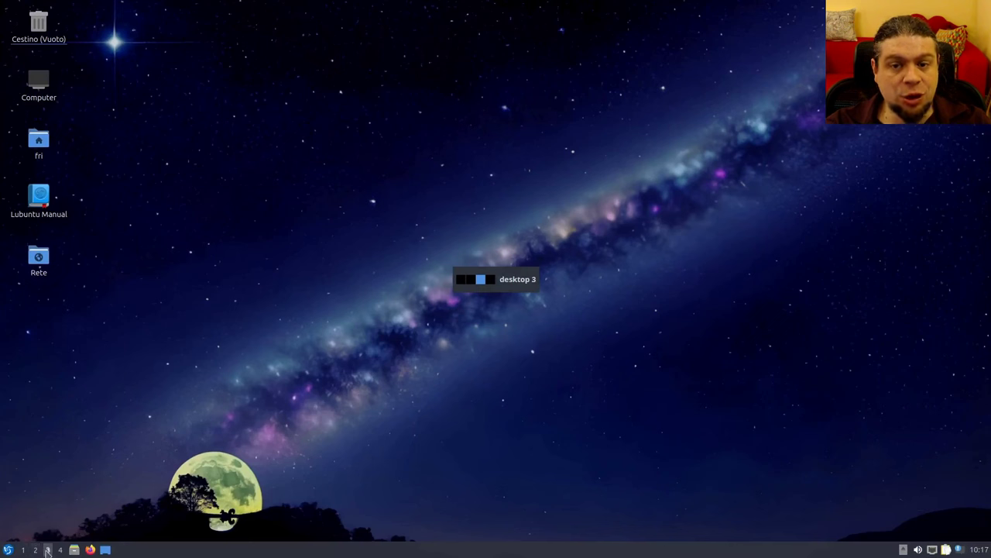
click(59, 550)
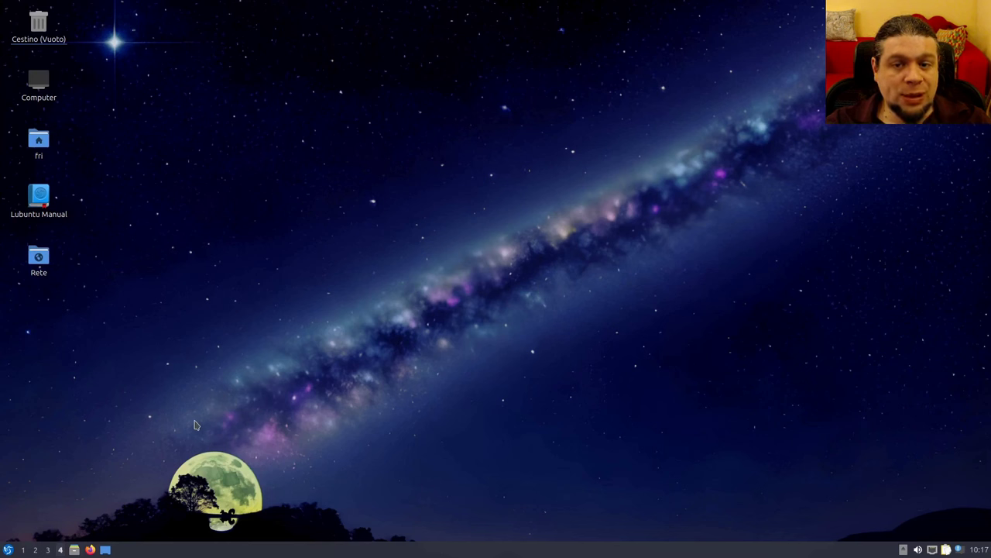
Step: Configure the Lubuntu panel so that it is positioned at the top of the desktop
right_click(365, 552)
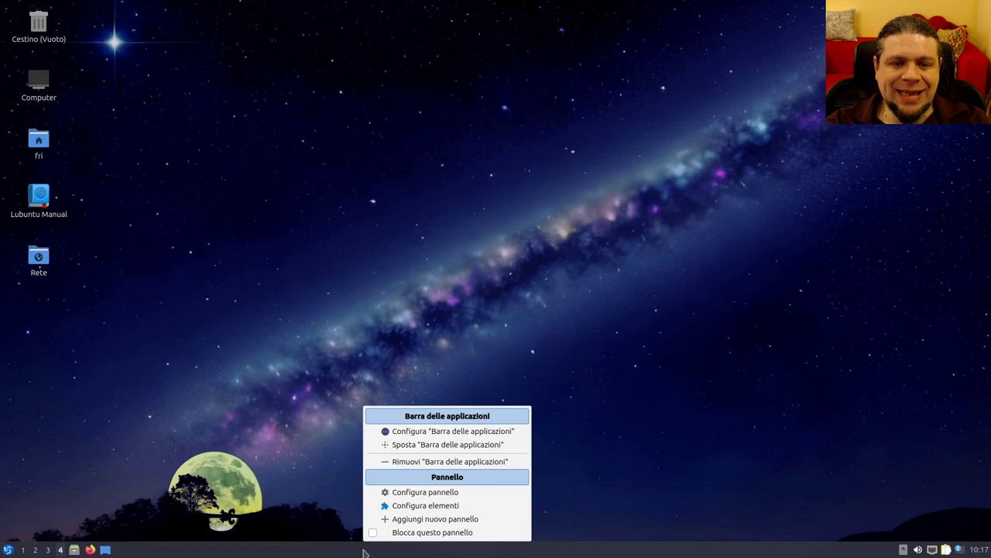
click(436, 494)
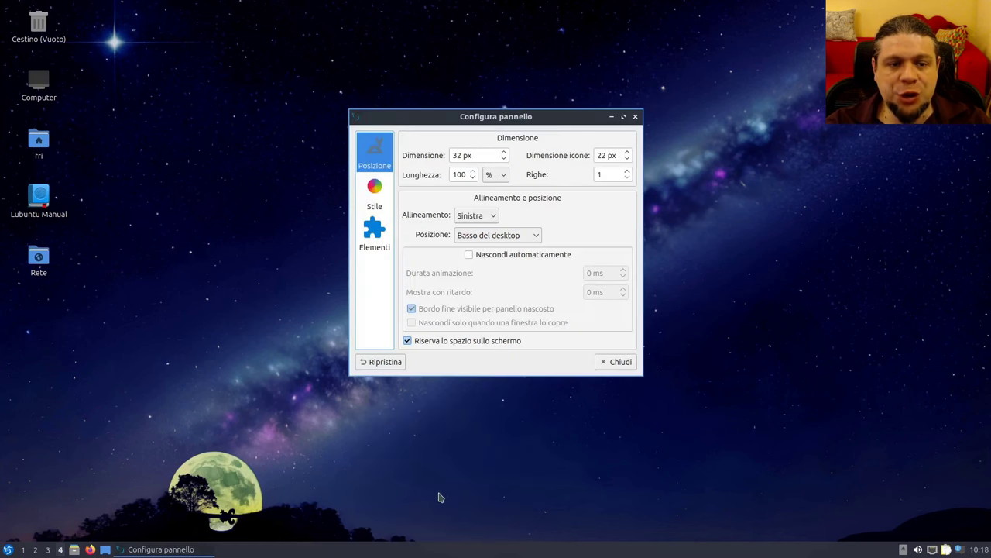
click(506, 237)
click(503, 250)
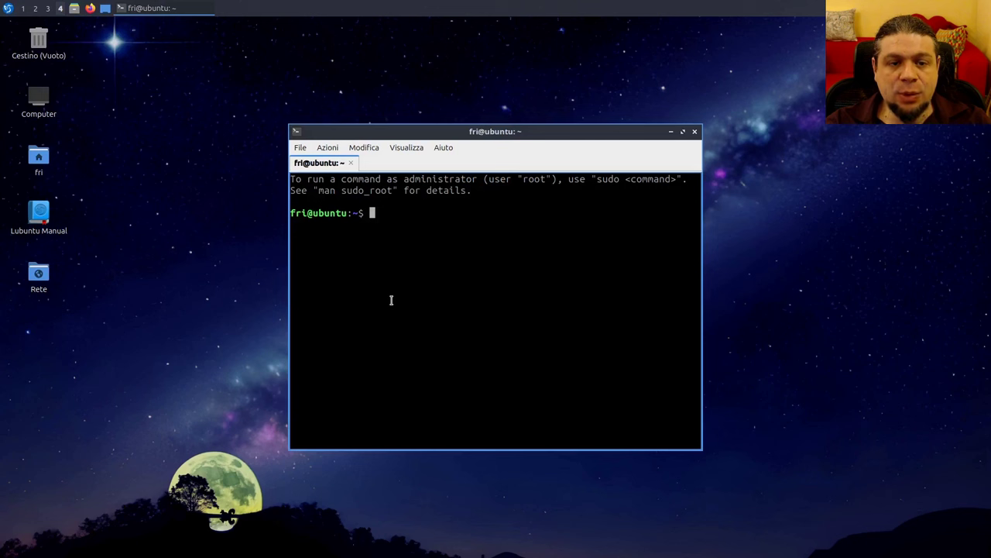
Step: Open a second tab in the terminal, try to switch between the tabs by number, and cancel the stray numeric argument
key(ctrl+shift+t)
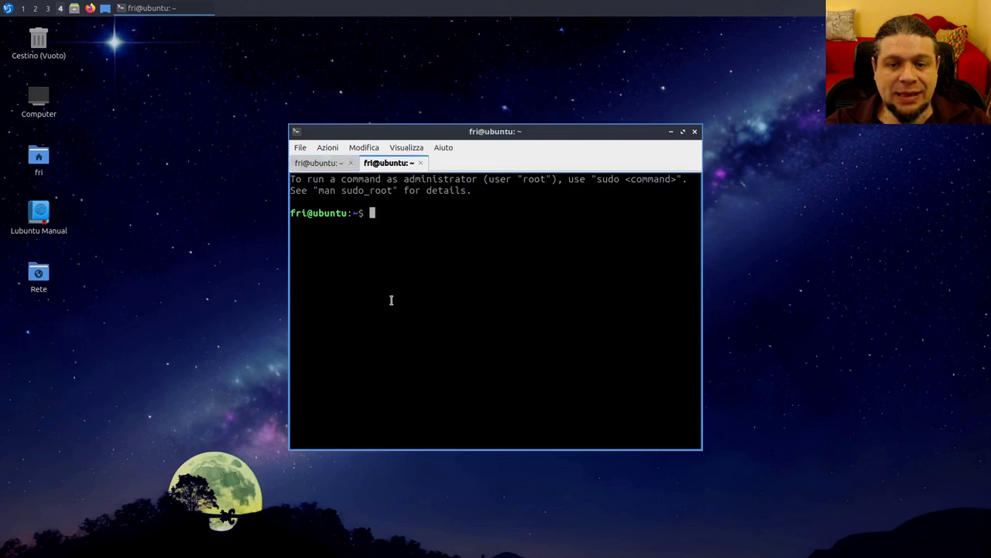
key(alt+1)
key(2)
key(1)
key(2)
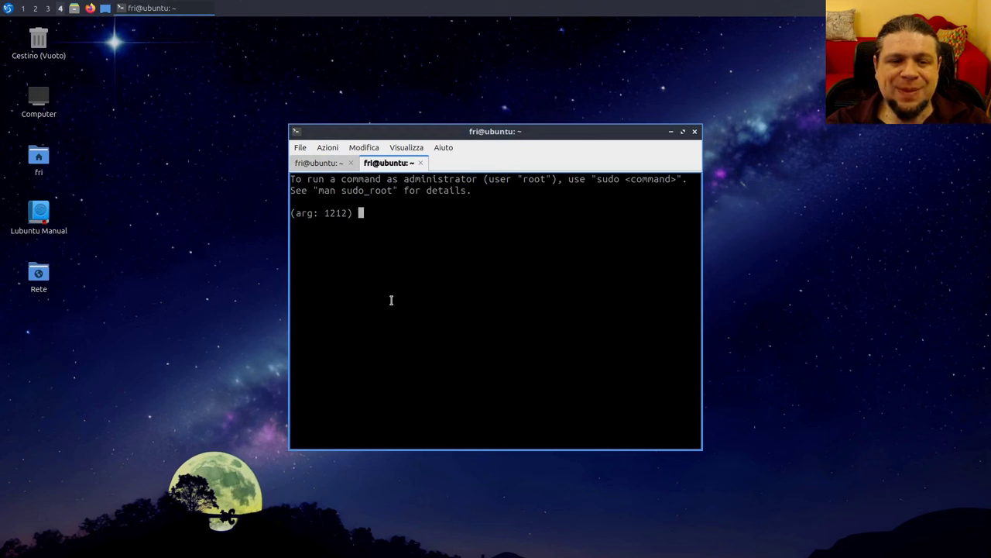
key(ctrl+g)
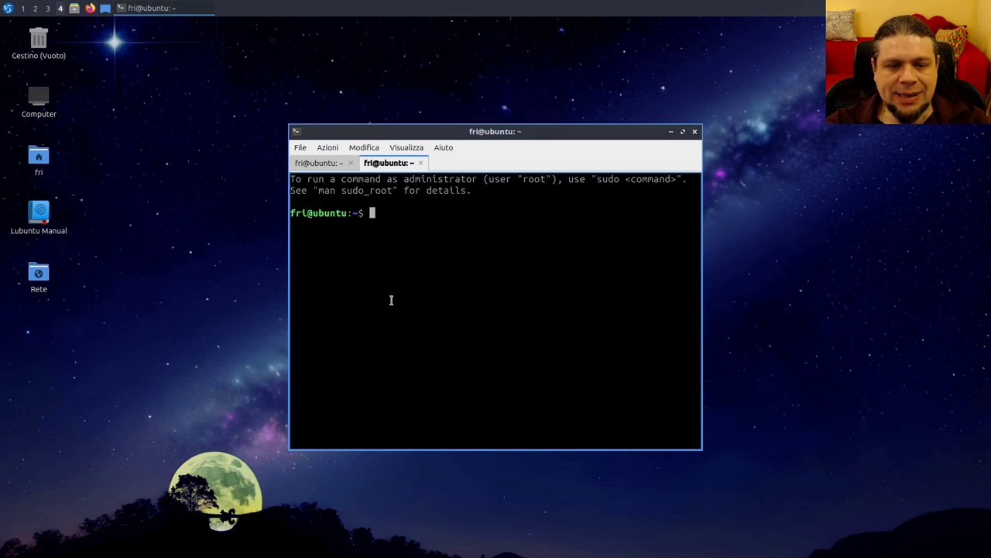
Step: Assign the terminal shortcuts Alt+1 to Scheda 1 and Alt+2 to Scheda 2, save the preferences, and switch to the first tab
click(332, 151)
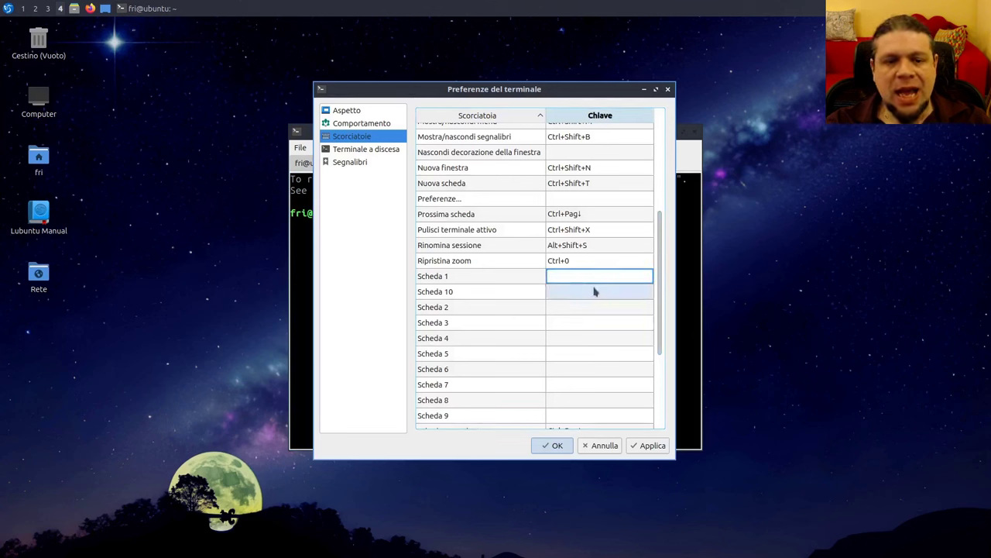
key(alt+1)
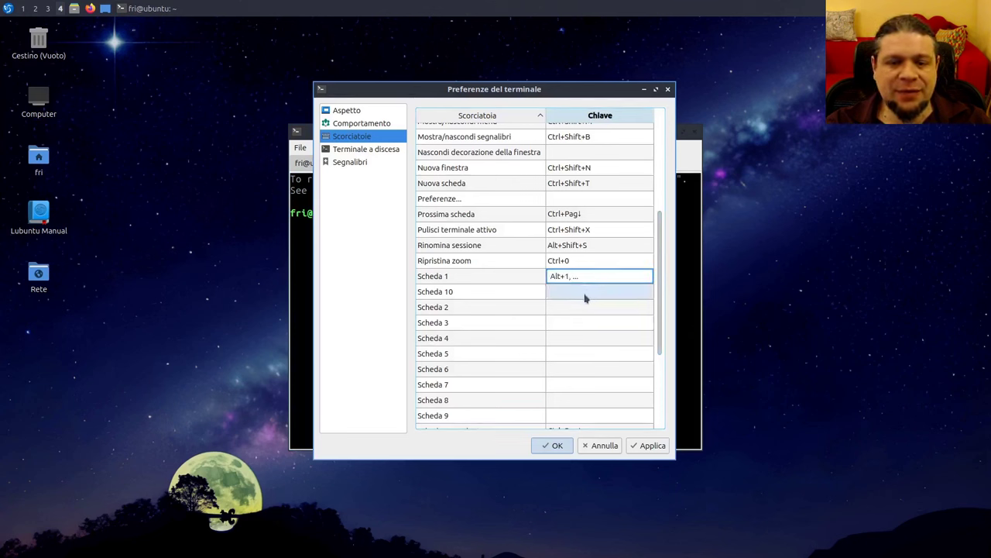
click(574, 307)
click(574, 307)
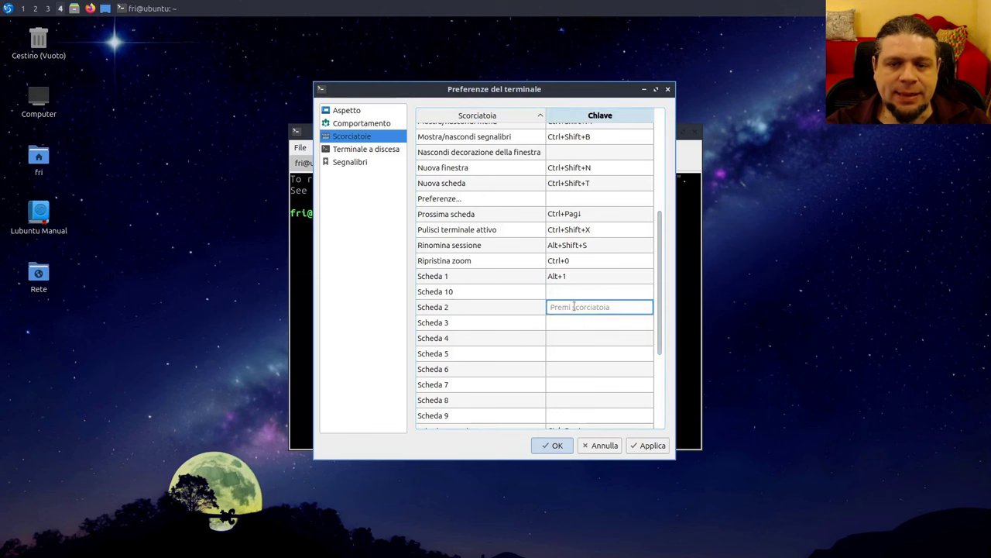
key(alt+2)
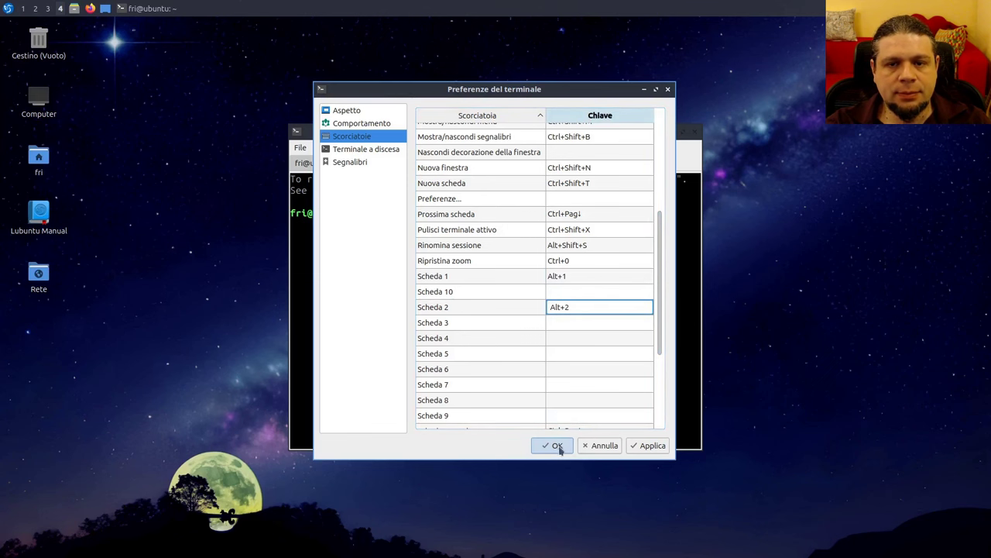
click(632, 447)
click(552, 447)
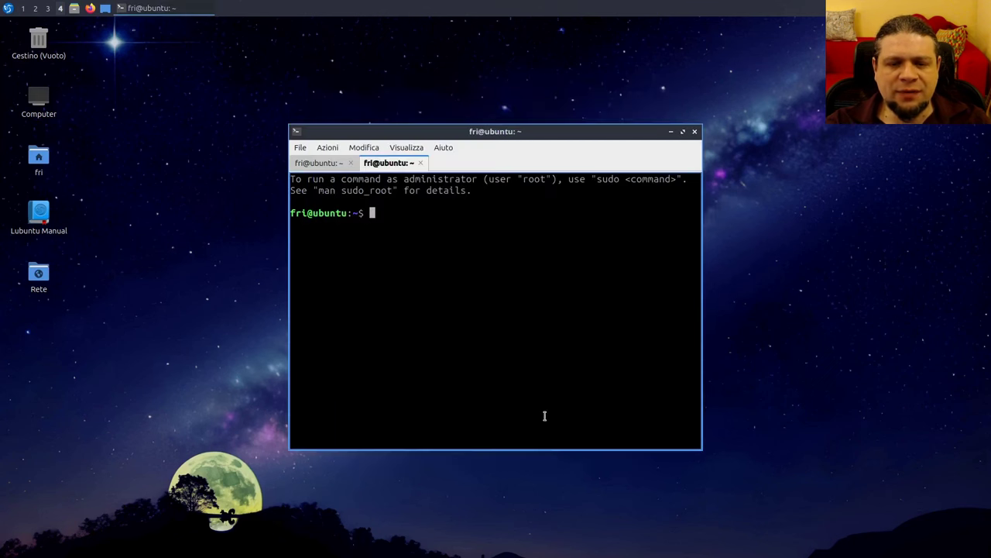
key(alt+1)
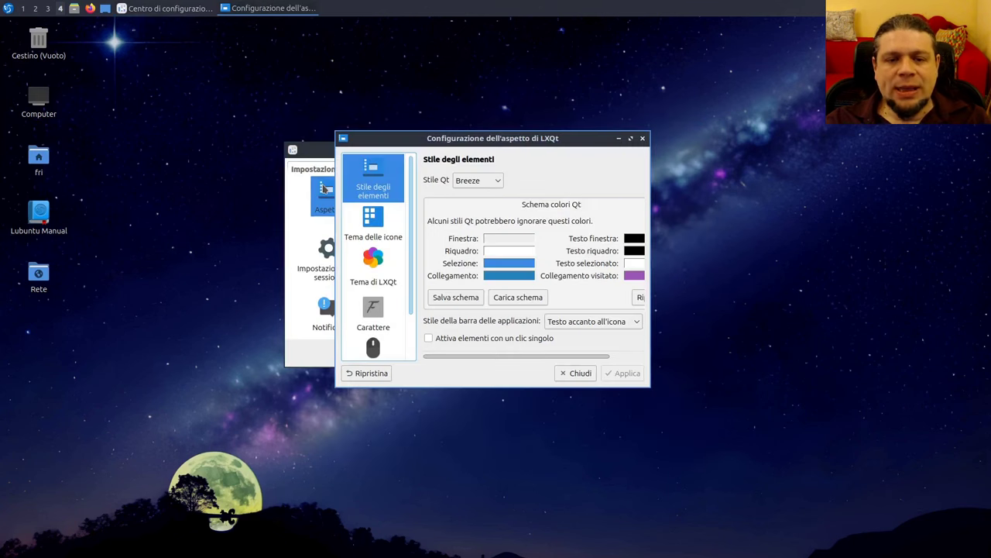
Step: Try the Windows and Fusion Qt styles for the LXQt interface elements, applying each and accepting the GTK settings notice
click(477, 182)
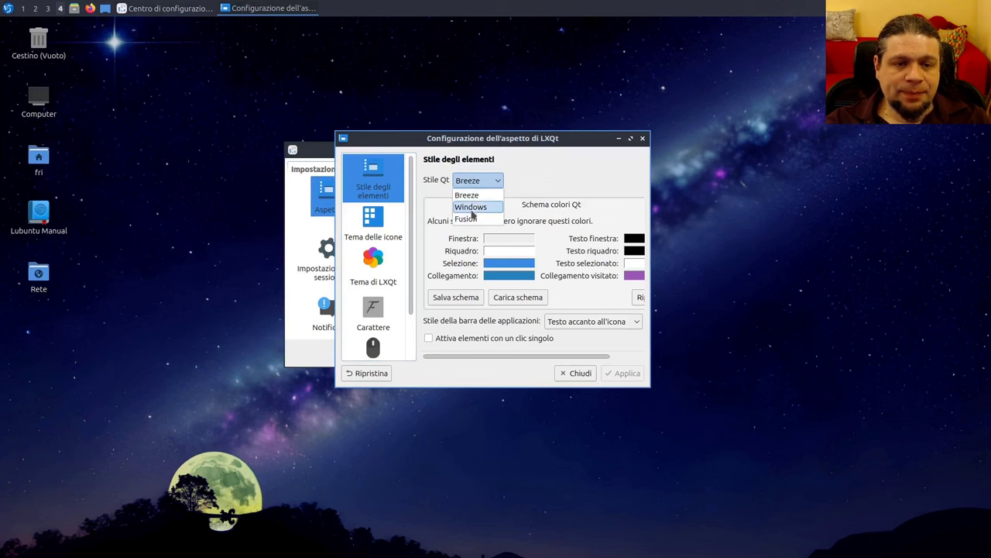
click(472, 209)
click(623, 375)
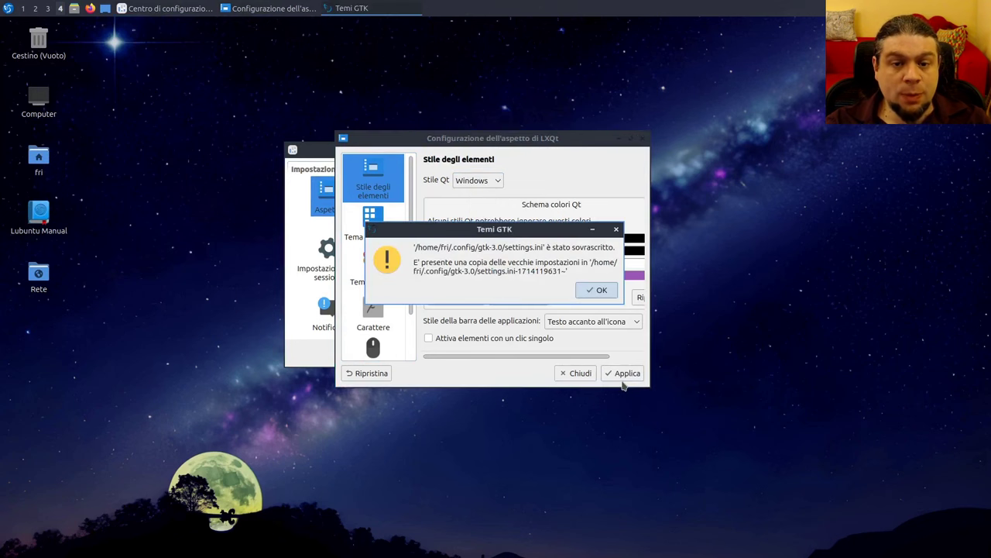
click(598, 292)
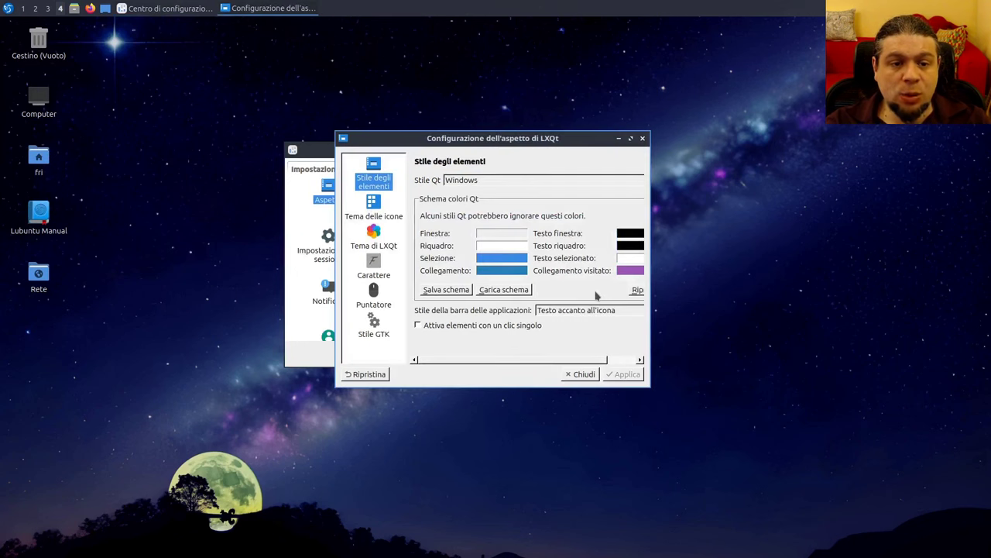
click(516, 180)
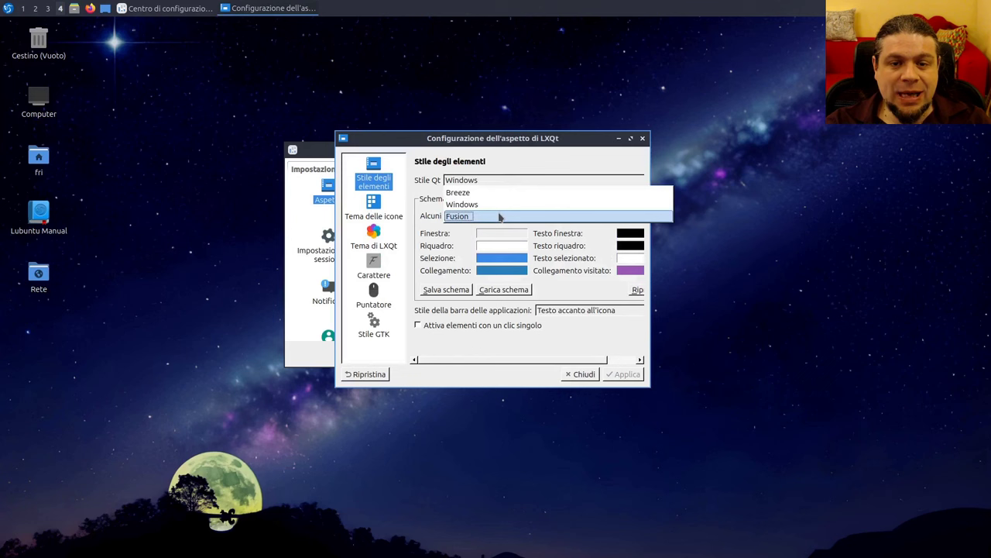
click(499, 216)
click(623, 375)
Step: Apply the Breeze Qt style again and reposition the LXQt appearance configuration window on the desktop
click(498, 182)
click(485, 159)
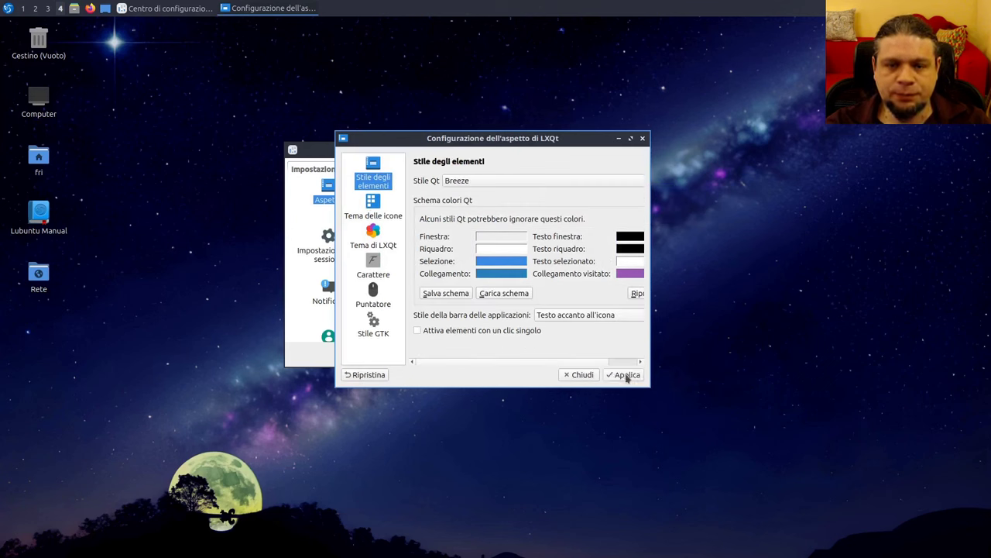
click(628, 375)
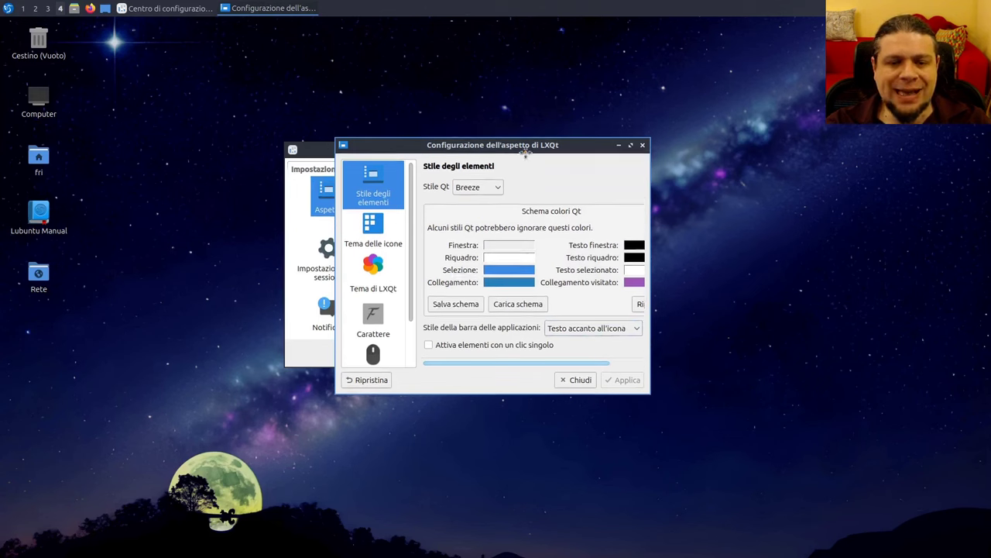
drag(525, 151, 541, 180)
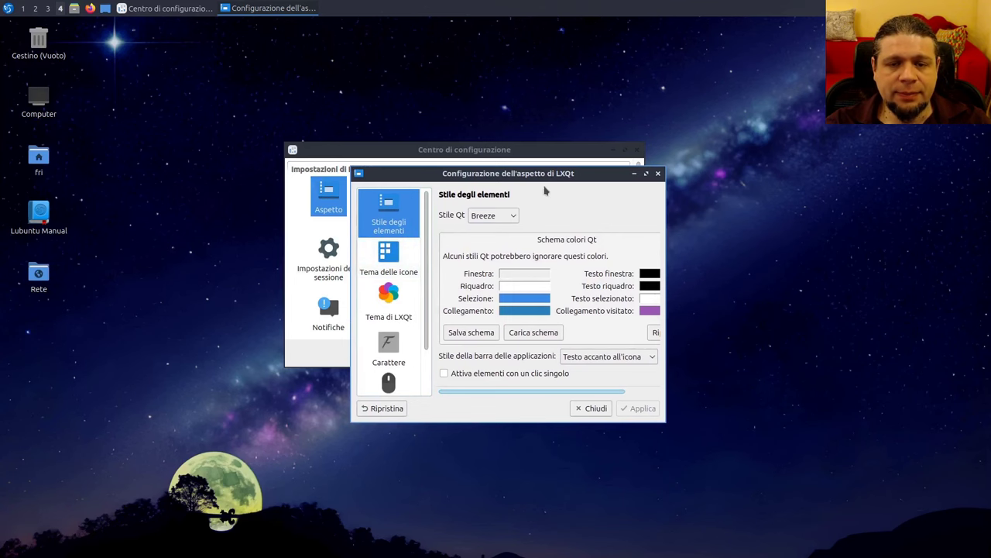
drag(543, 173, 507, 178)
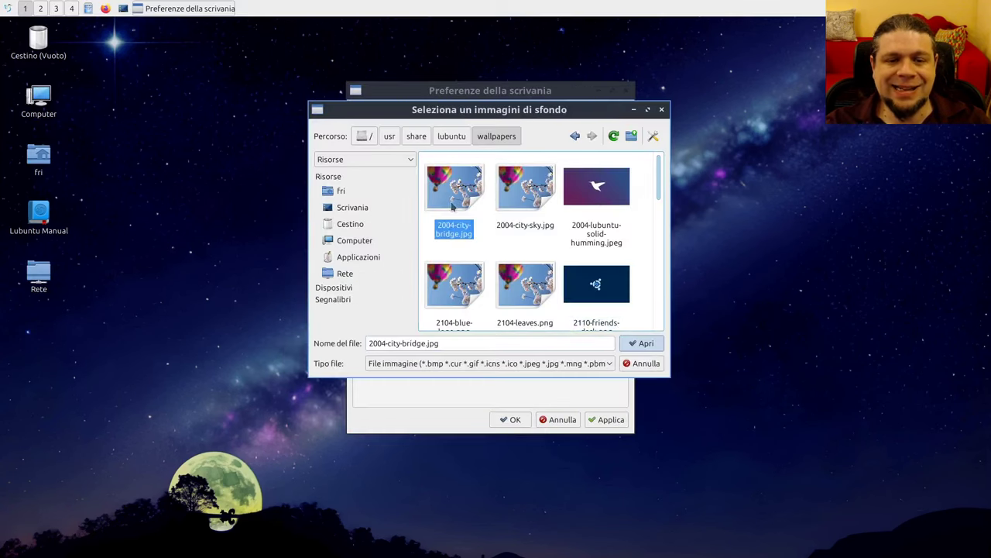
Step: Apply 2004-city-bridge.jpg and, in its place, 2004-city-sky.jpg as the Lubuntu desktop background
click(641, 342)
click(609, 419)
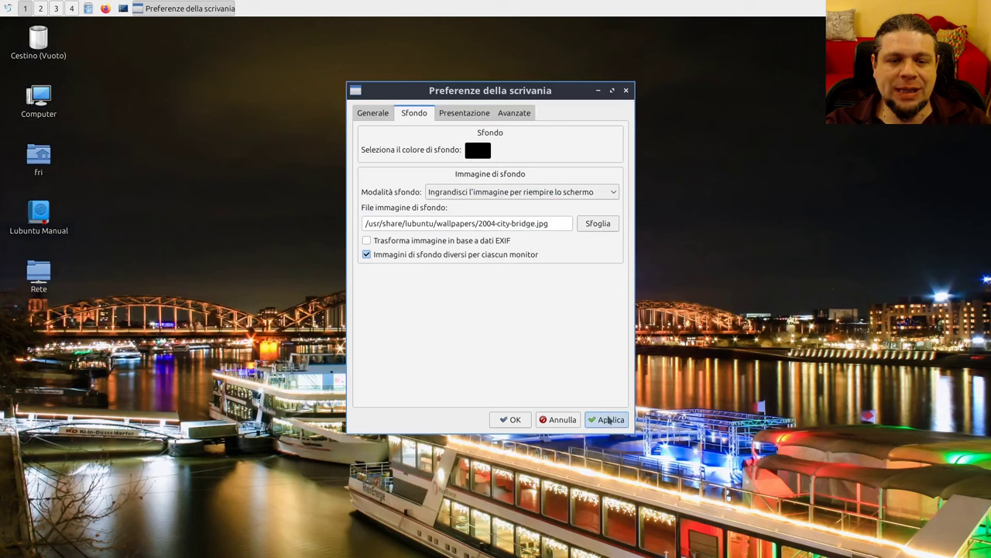
click(598, 225)
key(Right)
key(Return)
click(612, 419)
Step: Choose another image from further down the Lubuntu wallpapers folder and apply it as the desktop background
click(599, 227)
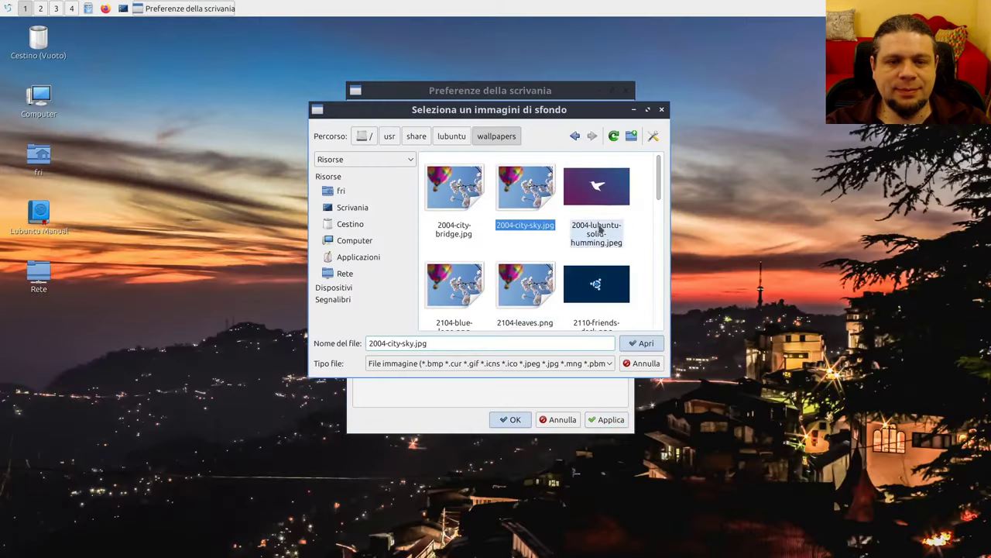
scroll(542, 233, down, 2)
double_click(465, 228)
click(604, 418)
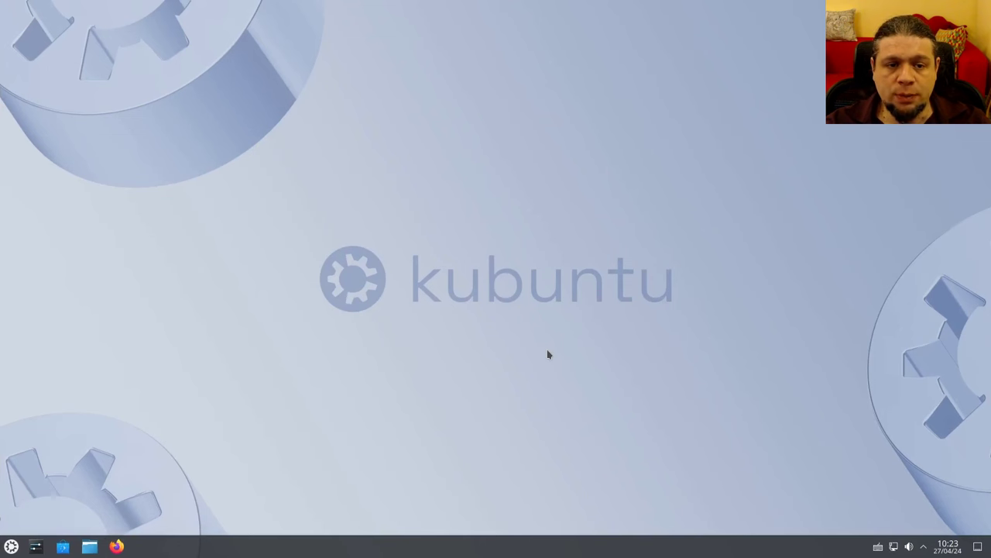
Step: Search Kubuntu's system settings for "desktop" and add three virtual desktops (Desktop 2, 3 and 4), applying the change
click(35, 547)
text(desktop)
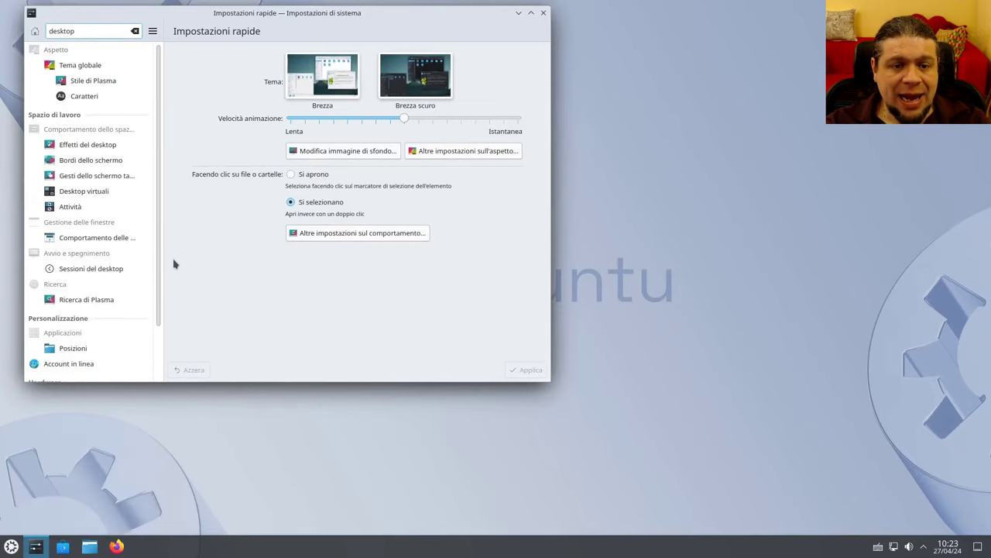
click(85, 192)
click(190, 282)
click(190, 282)
click(191, 282)
click(526, 369)
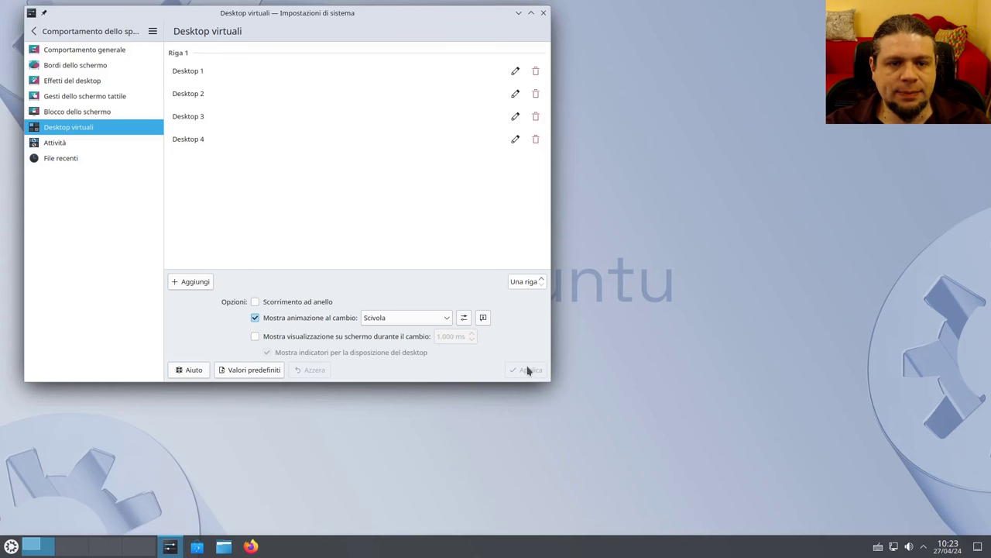
Step: Enter panel edit mode, move the Kubuntu panel to the top edge of the desktop and reduce its height
right_click(335, 550)
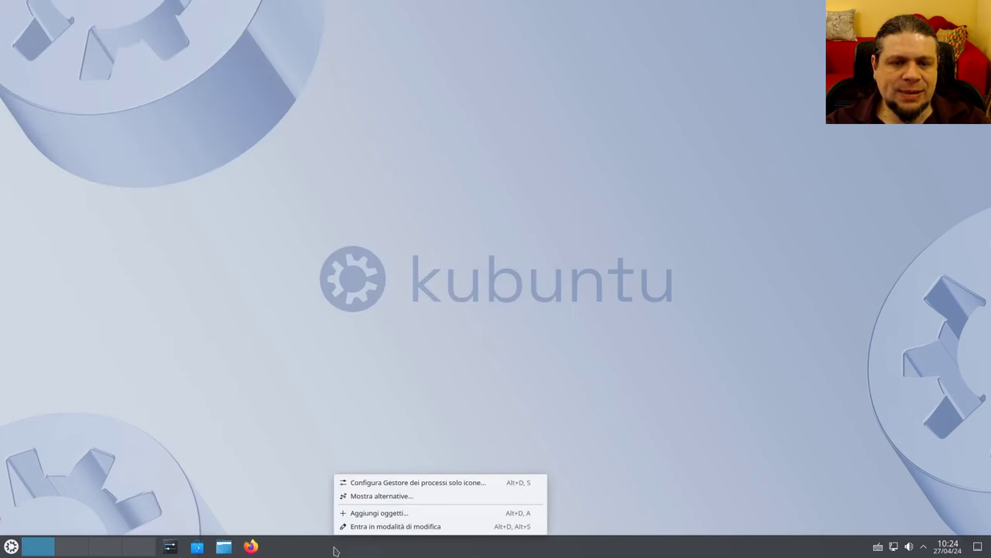
click(358, 531)
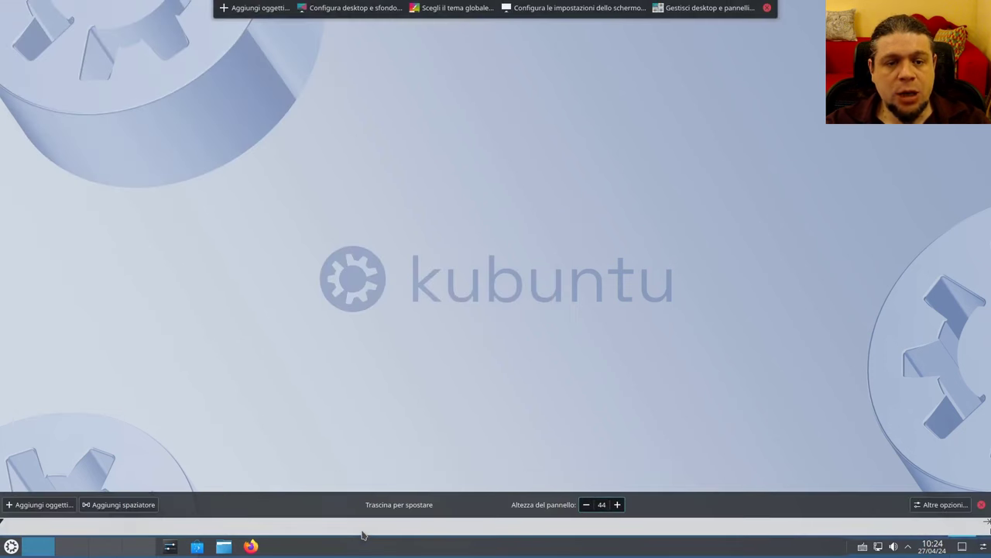
drag(370, 503, 367, 46)
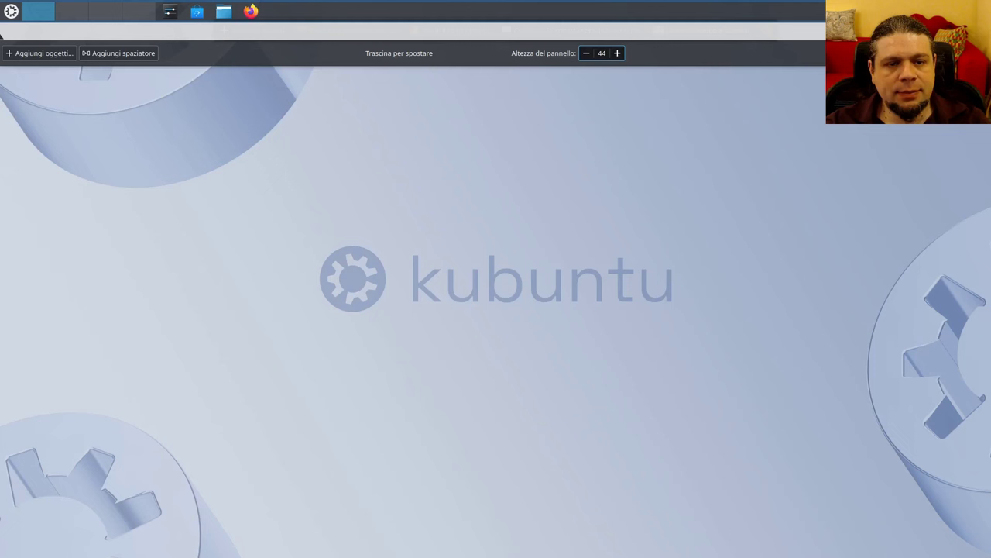
click(587, 53)
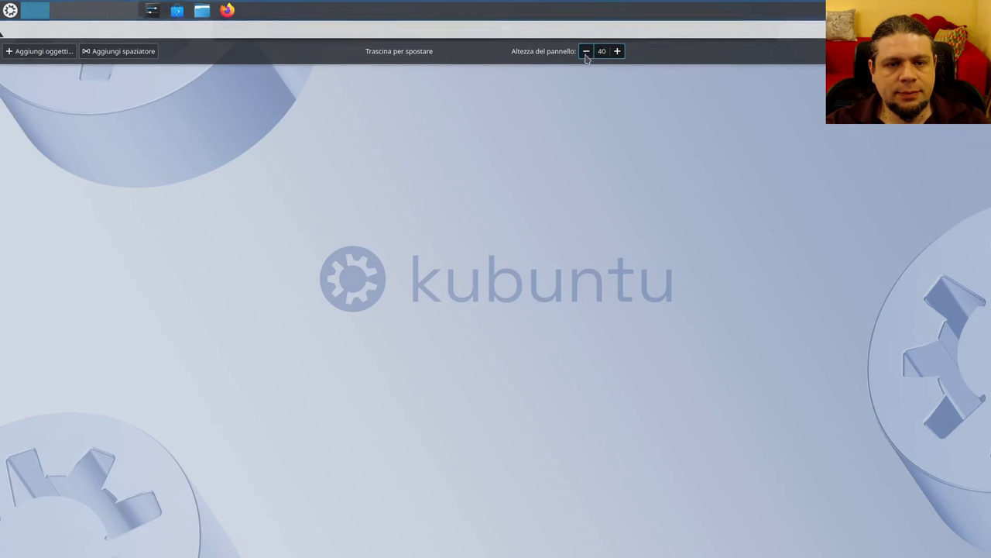
click(586, 49)
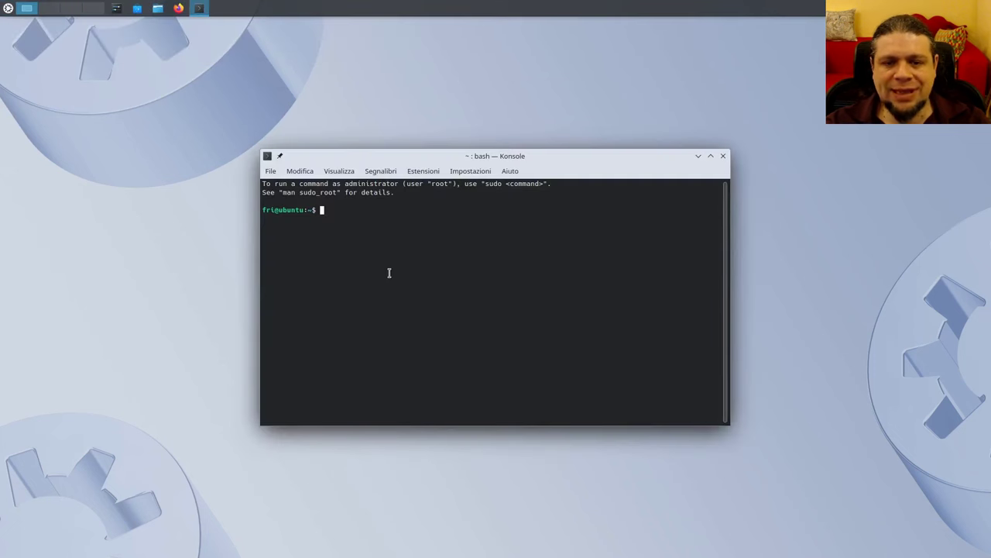
Step: Open a second tab in the Konsole terminal
key(ctrl+shift+t)
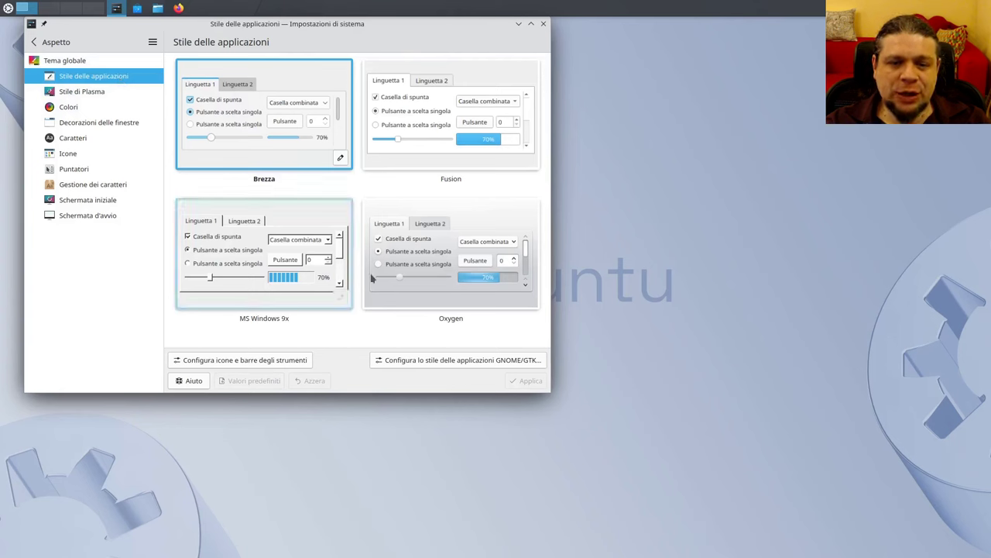
Step: Look through the Plasma styles and color schemes, and apply the Brezza classico color scheme
click(98, 92)
click(109, 114)
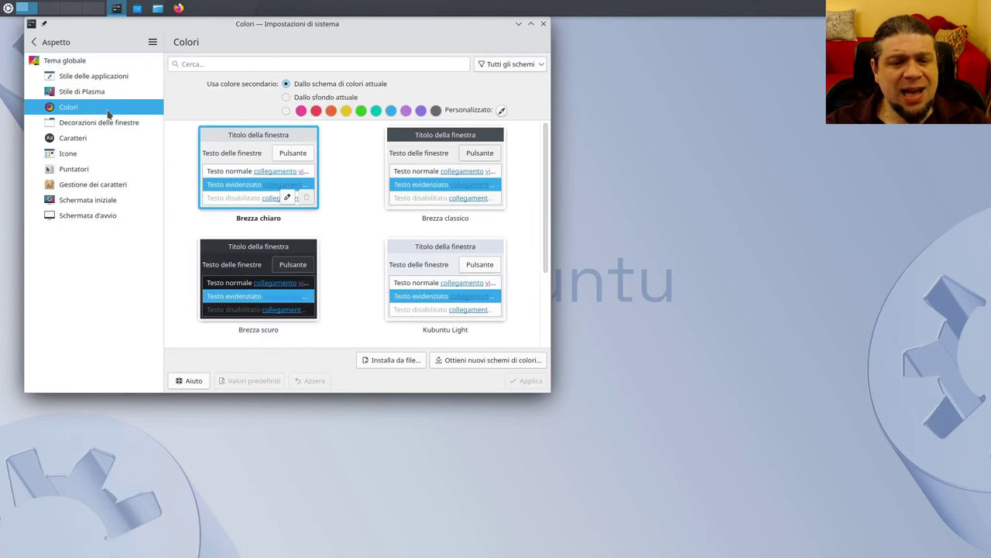
scroll(354, 256, down, 2)
scroll(361, 271, up, 2)
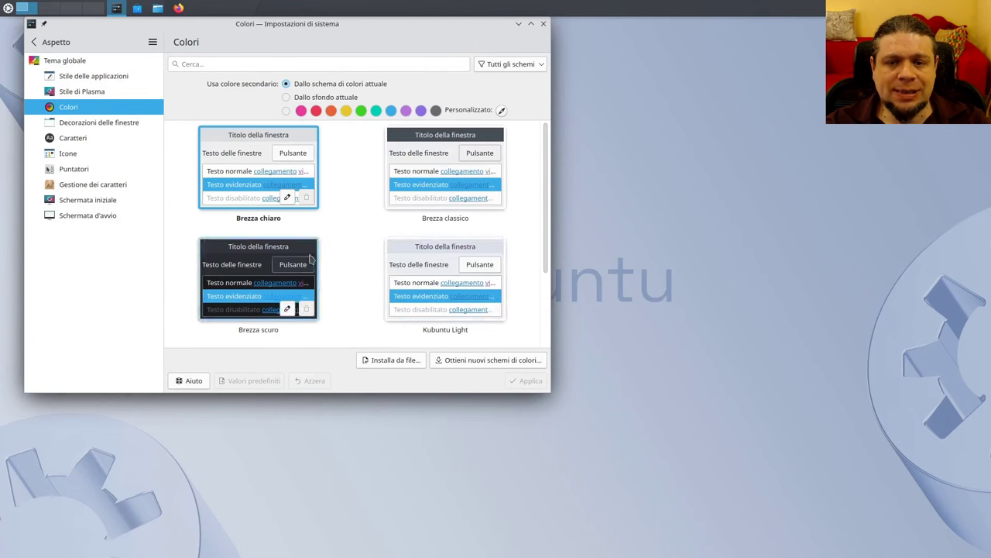
click(446, 163)
click(530, 380)
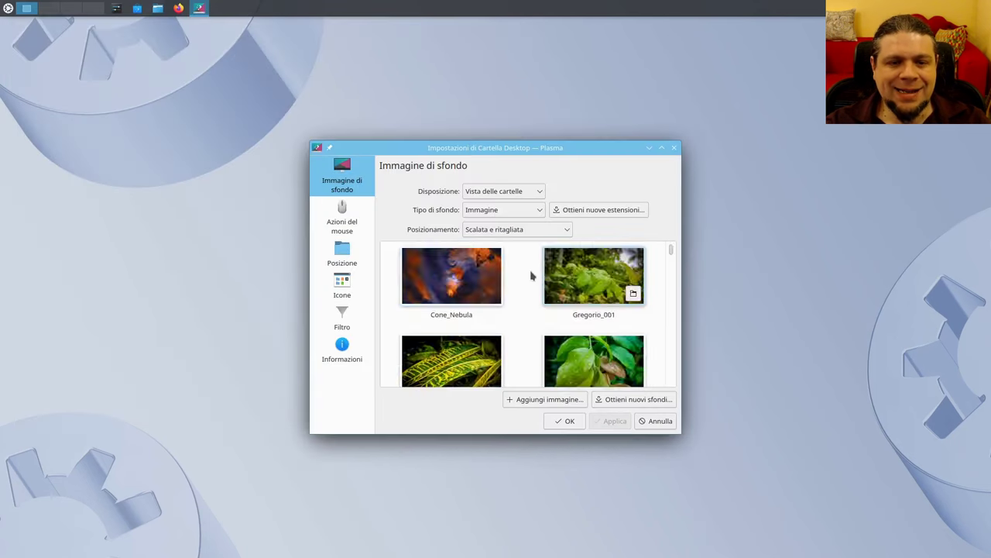
Step: Preview the Altai, Autunno 5.5 and Vicino all'acqua wallpapers, and select Bagliore serale as the Kubuntu desktop background
scroll(571, 267, down, 10)
click(571, 267)
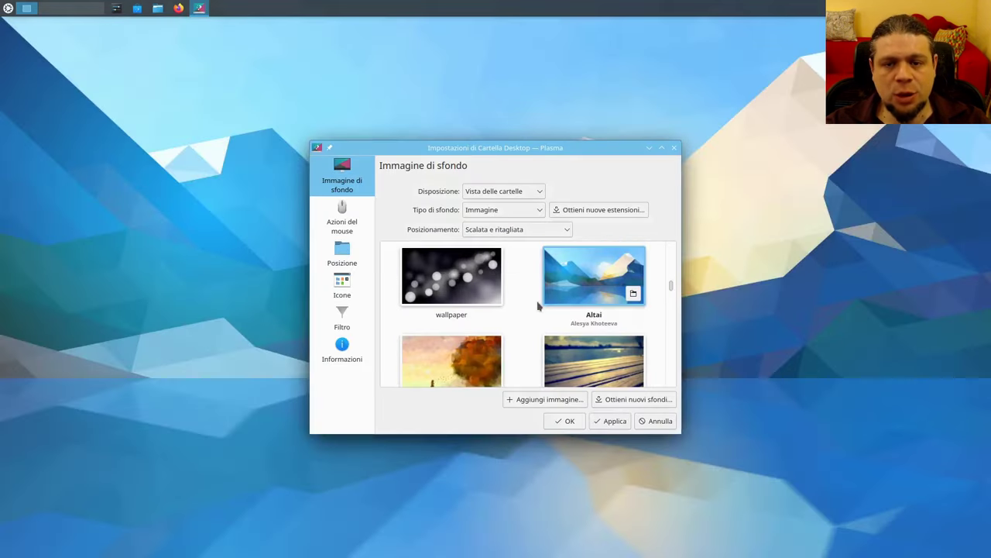
key(Right)
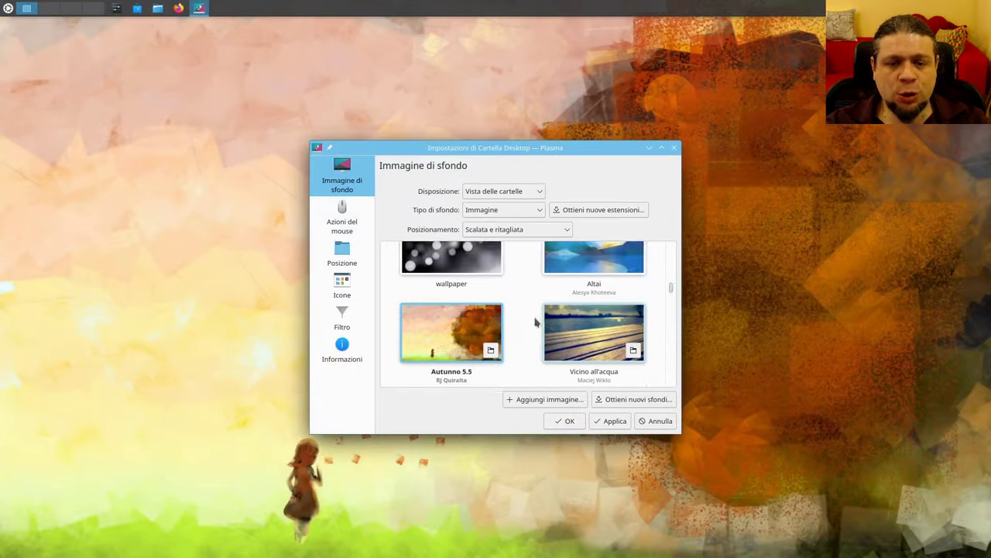
key(Right)
scroll(543, 325, down, 3)
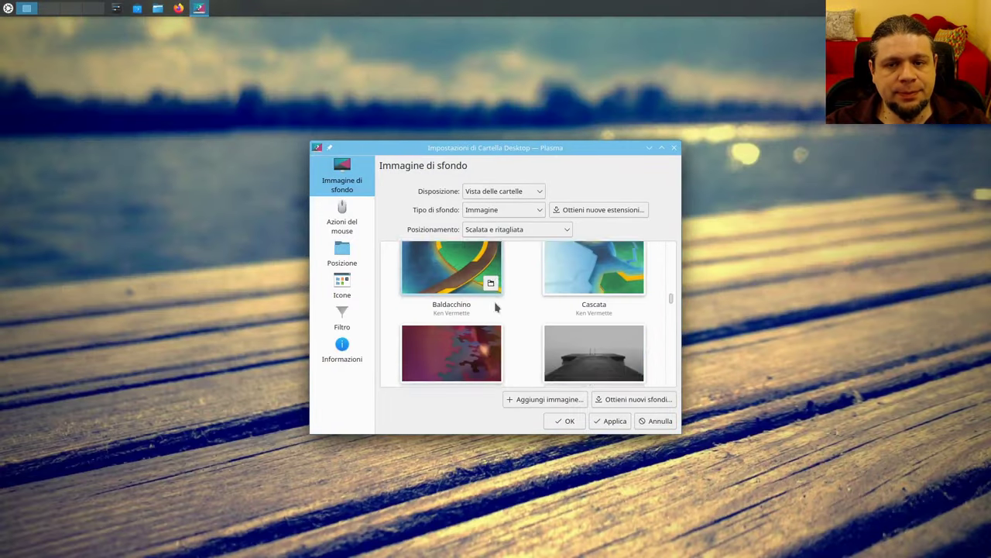
click(551, 329)
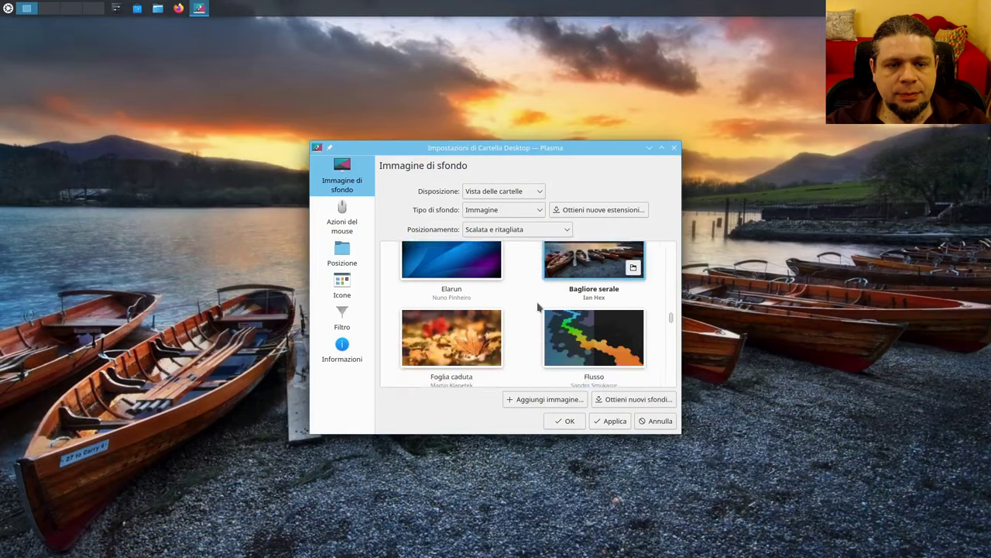
scroll(550, 401, down, 1)
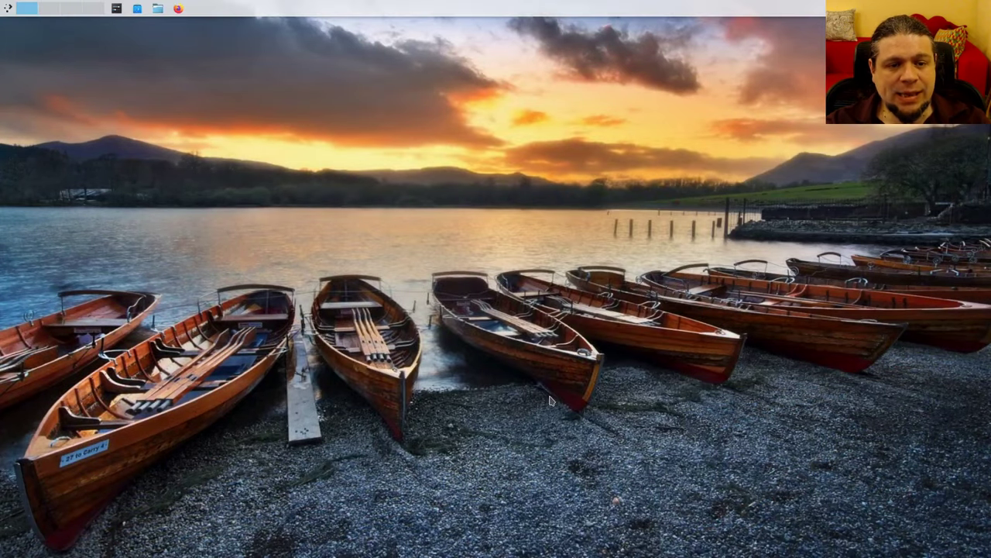